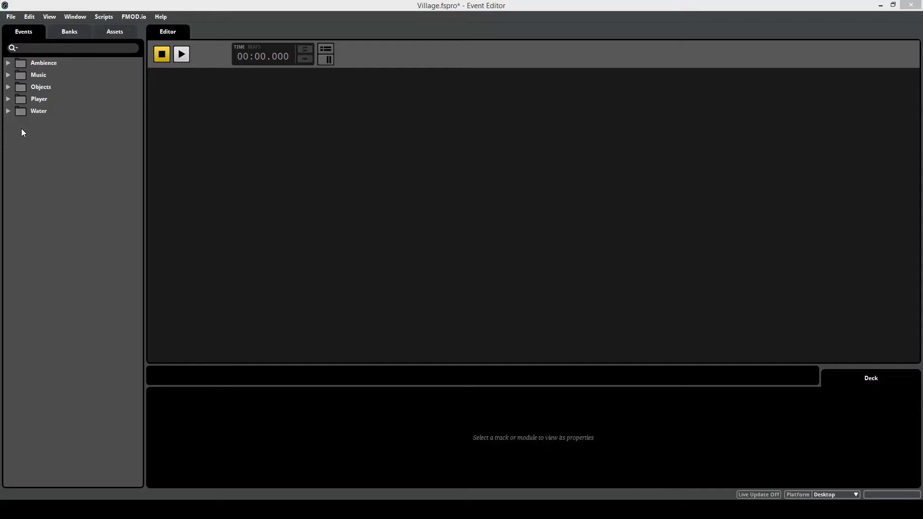
Create a new event in the Events panel and name it 'Structure'
right_click(21, 128)
left_click(37, 135)
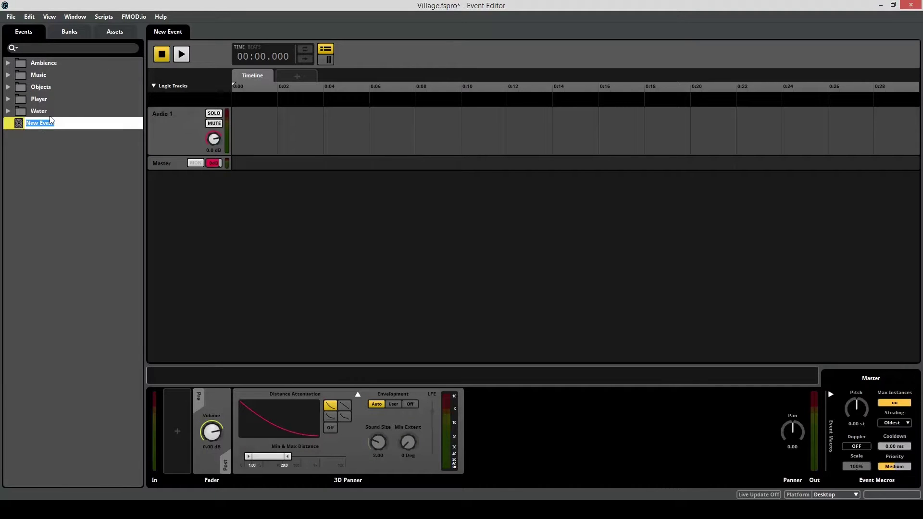
type("Structure")
key("Return")
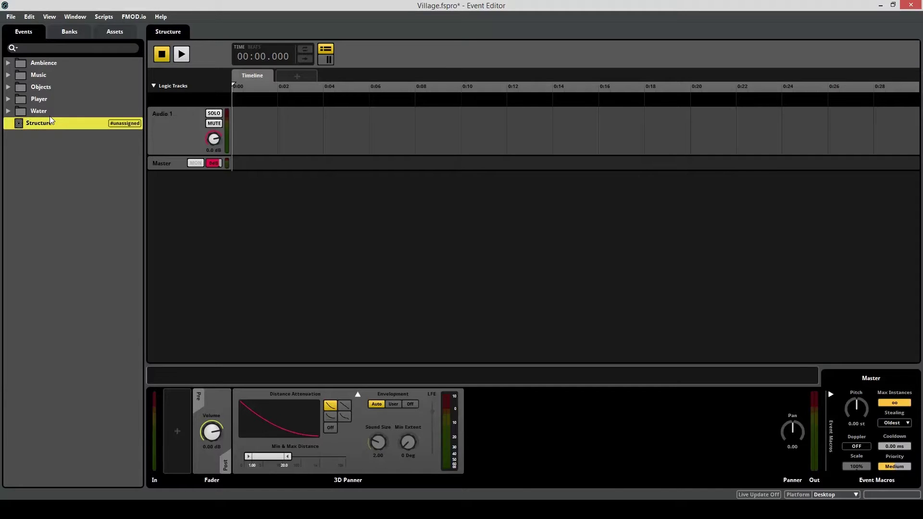
Add an empty Multi Sound instrument to the Audio 1 track
left_click(295, 153)
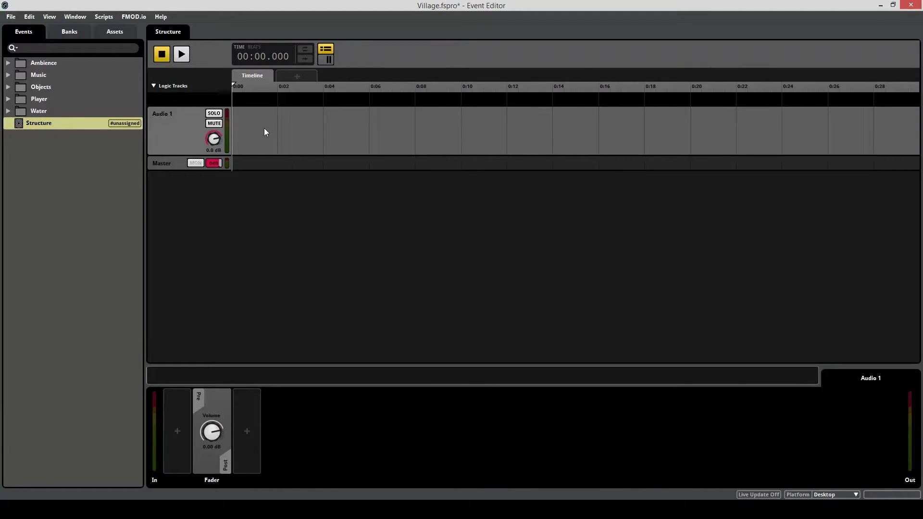
right_click(247, 123)
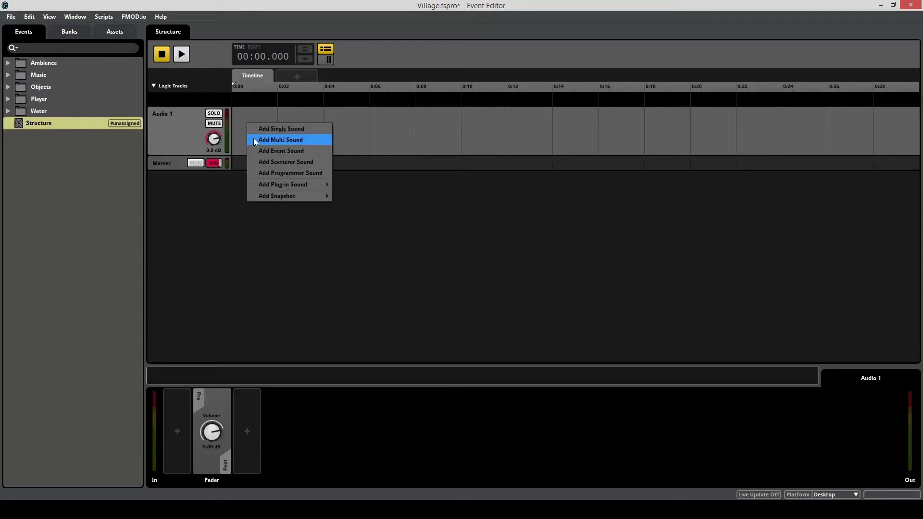
left_click(255, 140)
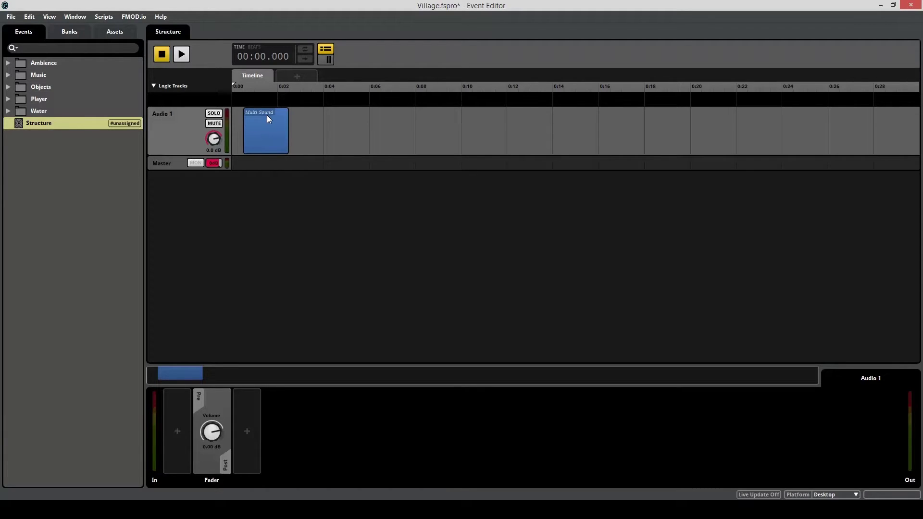
left_click(310, 215)
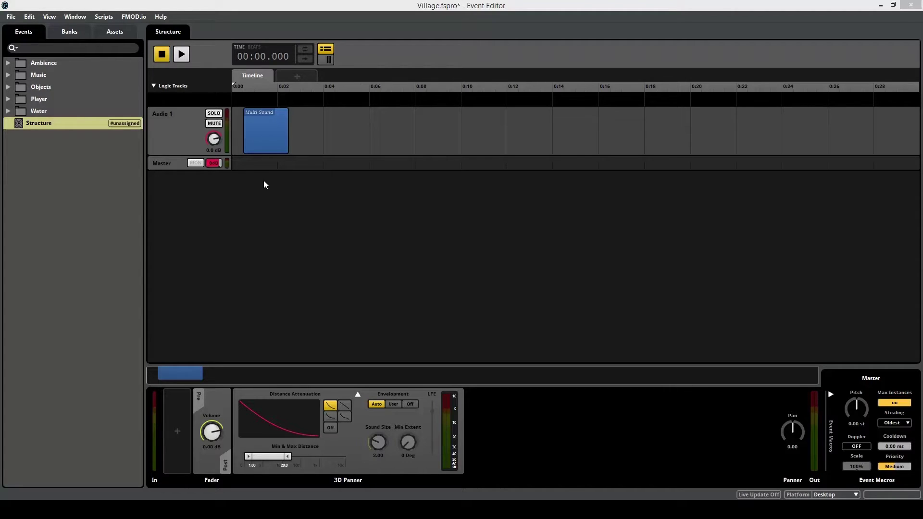
Fill the Multi Sound playlist with the four dirt-track footstep files and turn off random play order
left_click(259, 141)
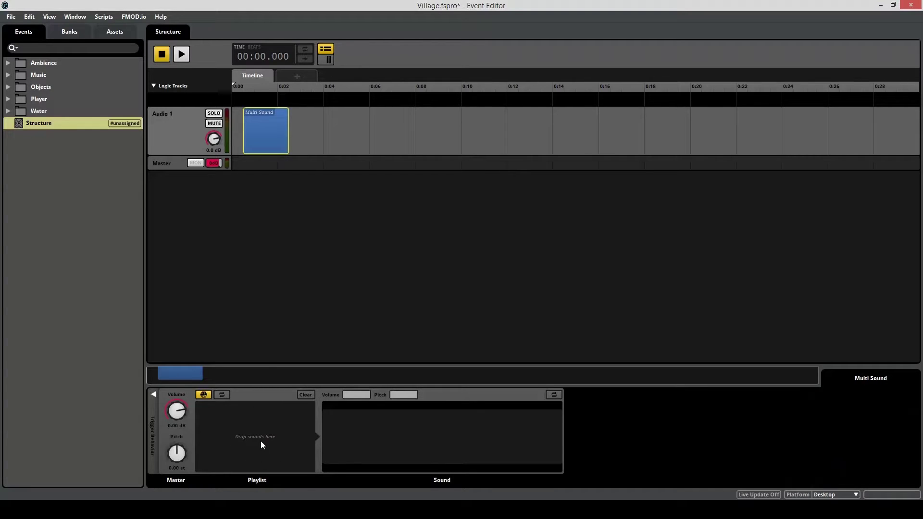
key("ctrl+6")
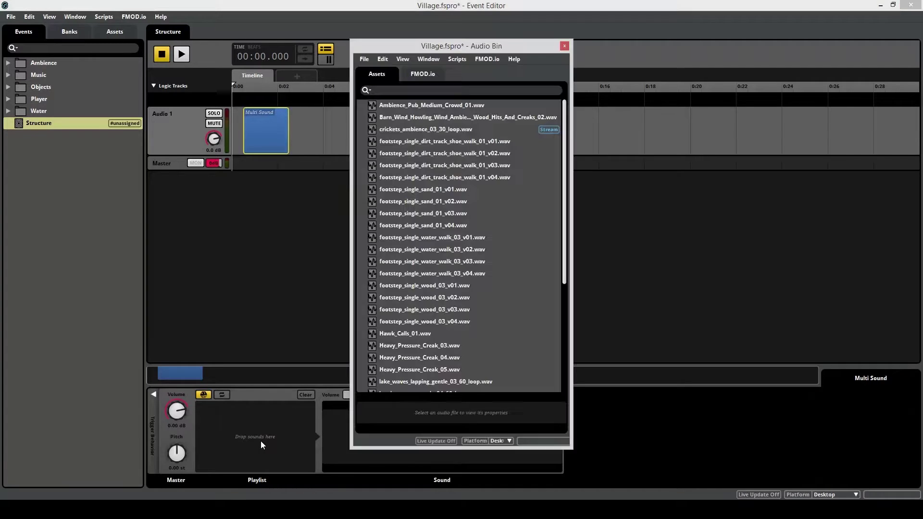
left_click(409, 142)
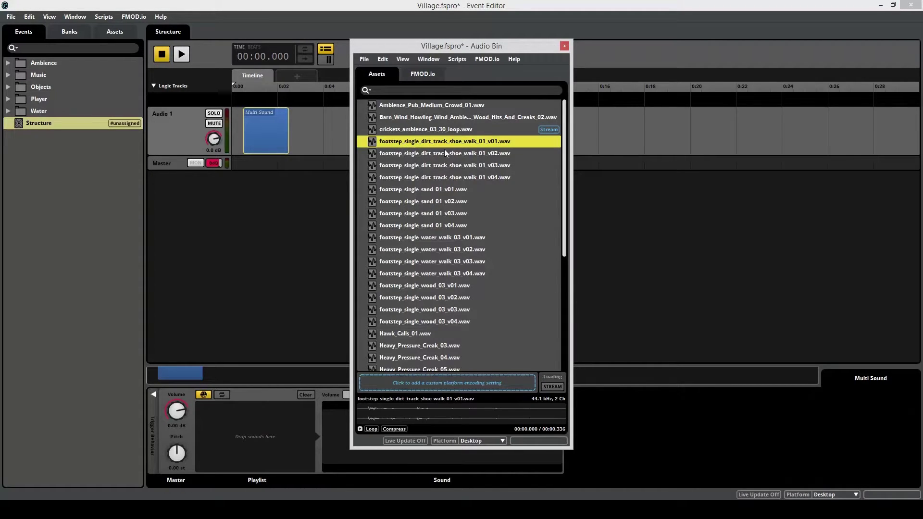
left_click(446, 177, "shift")
left_click_drag(440, 160, 275, 432)
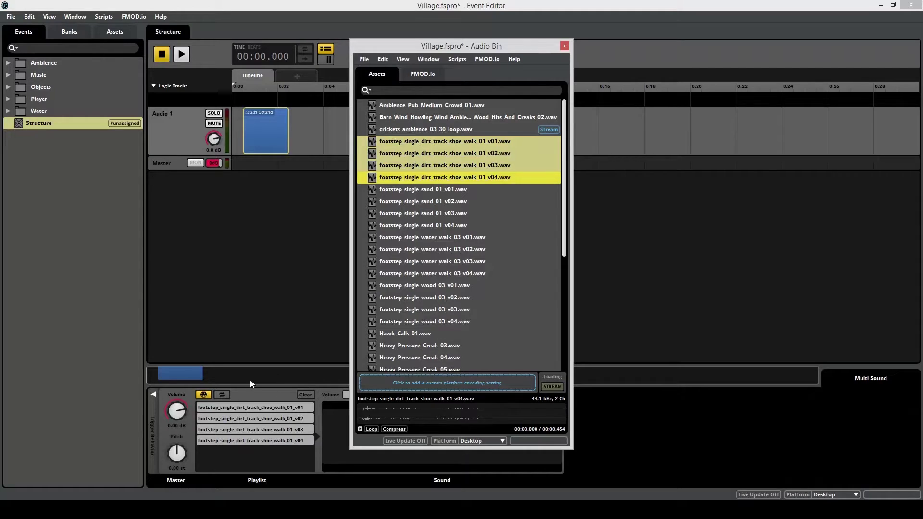
left_click(320, 196)
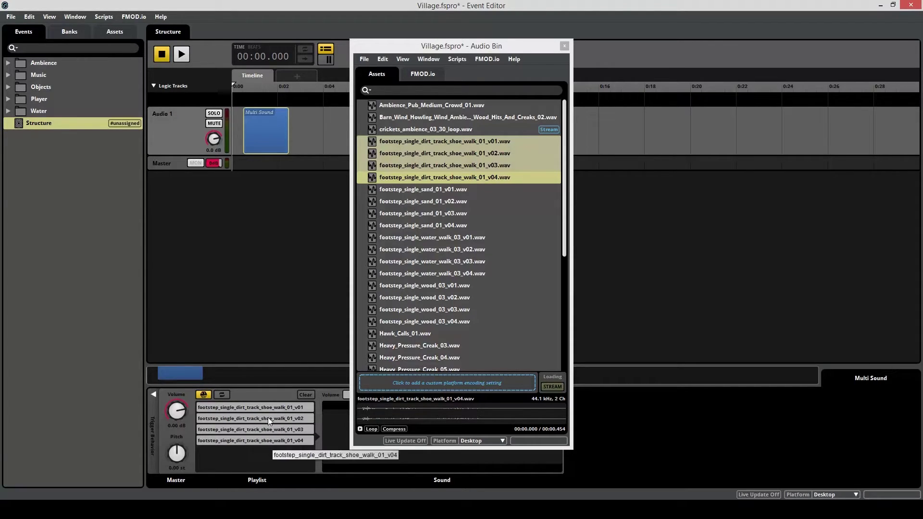
left_click(205, 395)
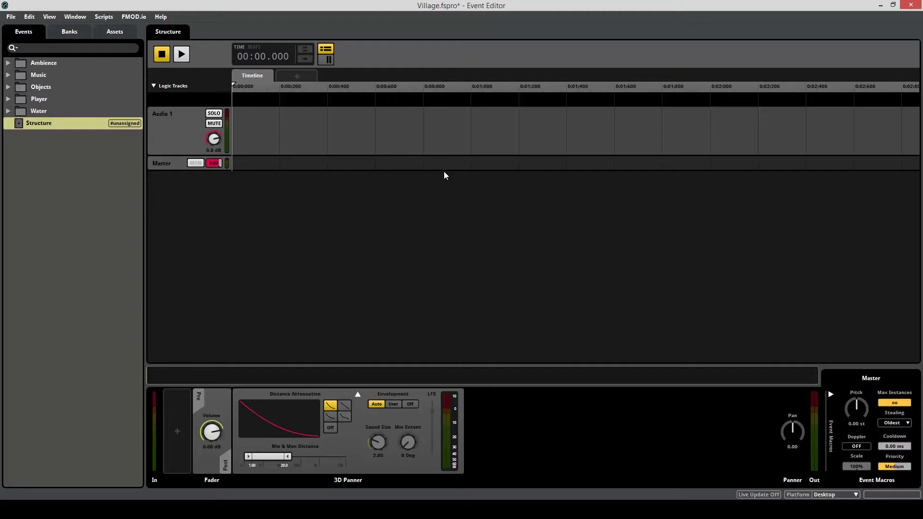
Add a new Multi Sound on Audio 1, moved to the start and lengthened
right_click(283, 129)
left_click(300, 141)
left_click_drag(307, 134, 769, 150)
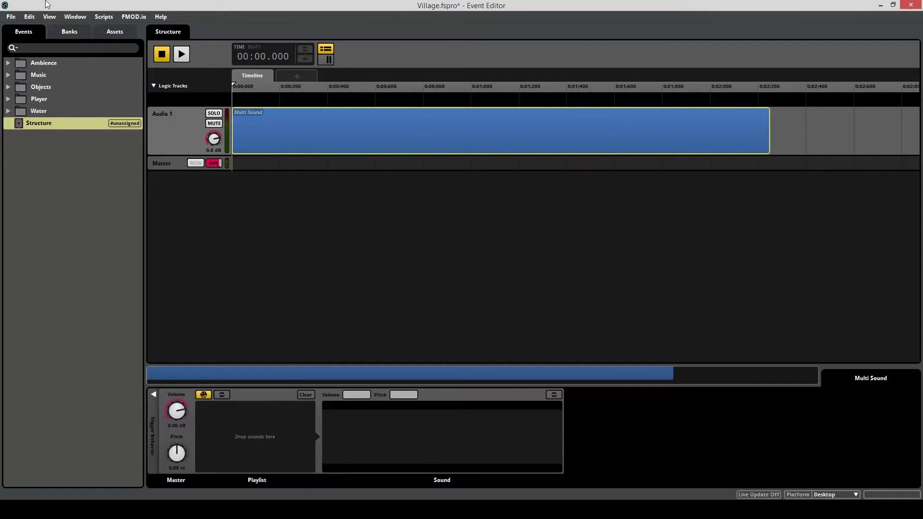
Drag Heavy_Pressure_Creak_03, 04 and 05 from the Audio Bin toward the Multi Sound playlist
left_click(75, 17)
left_click(86, 94)
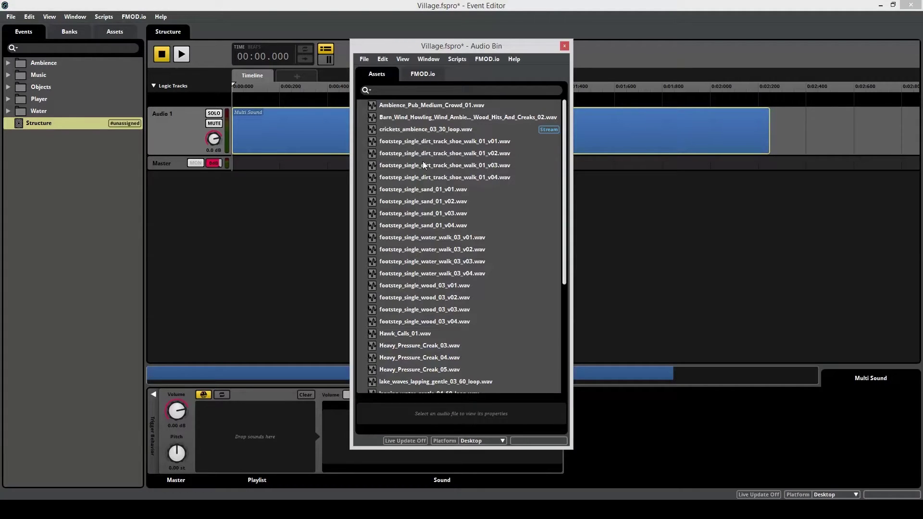
scroll(427, 168, "down", 2)
left_click(444, 277)
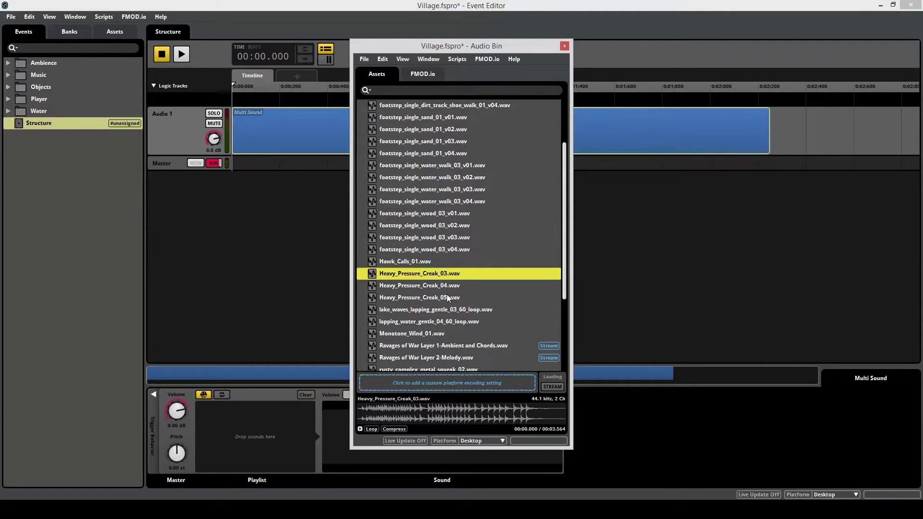
left_click(446, 294, "shift")
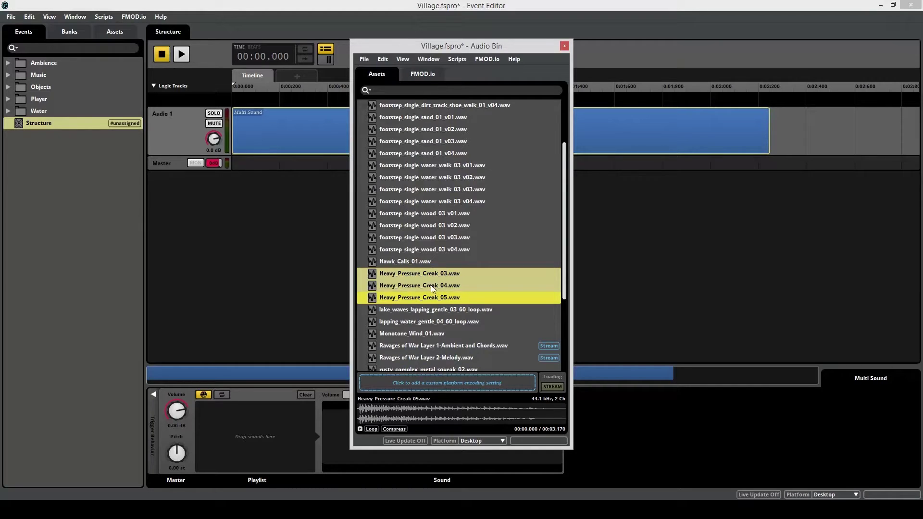
left_click_drag(426, 286, 271, 431)
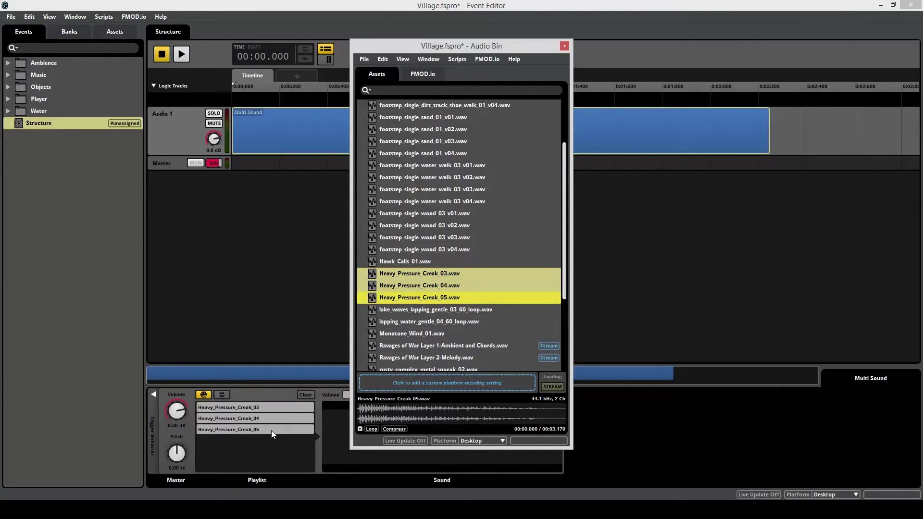
Drop the three creak files into the playlist, lower Audio 1 to -11 dB, and preview
left_click(326, 211)
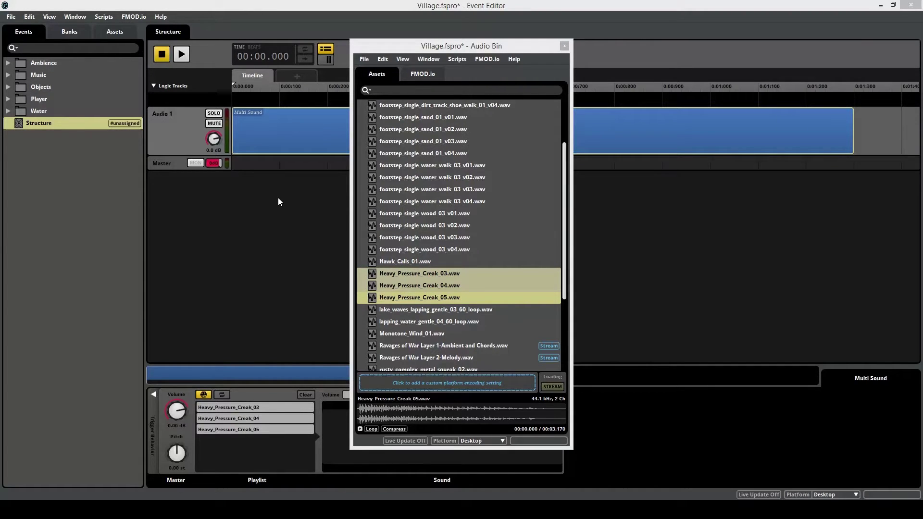
left_click_drag(214, 139, 214, 168)
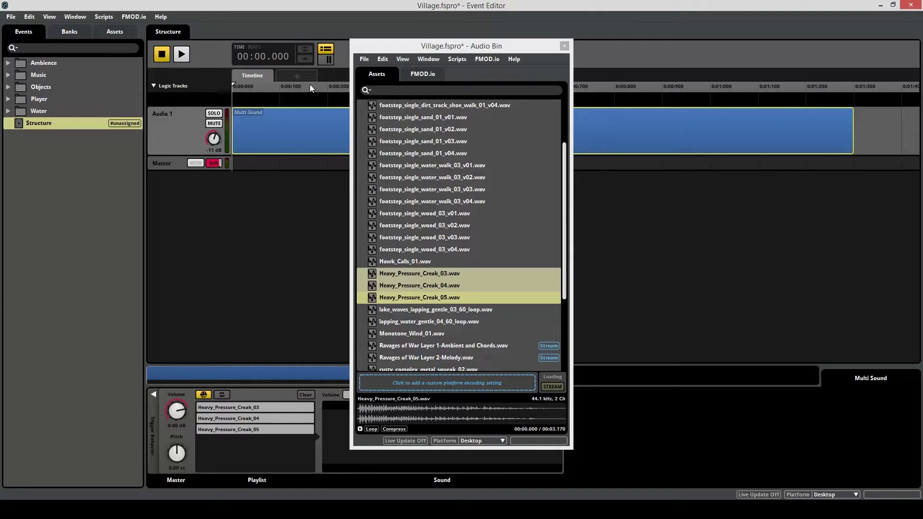
key("space")
key("space")
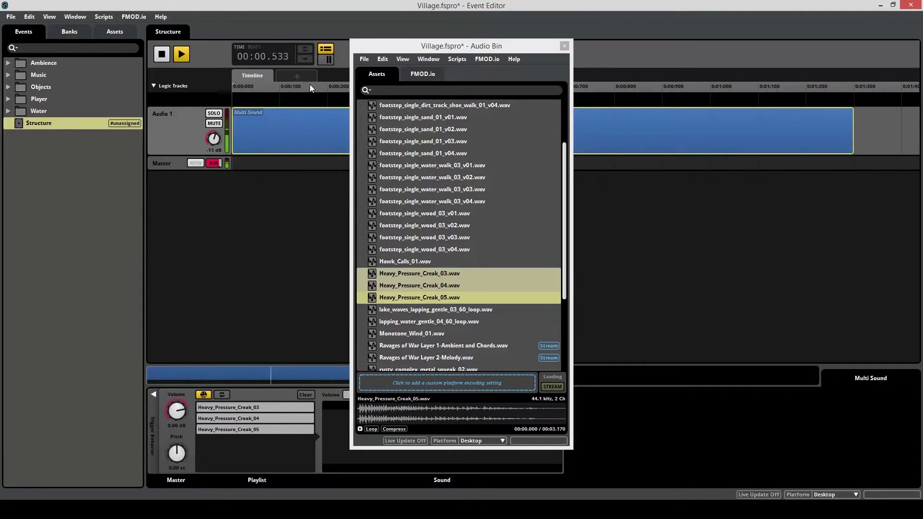
key("space")
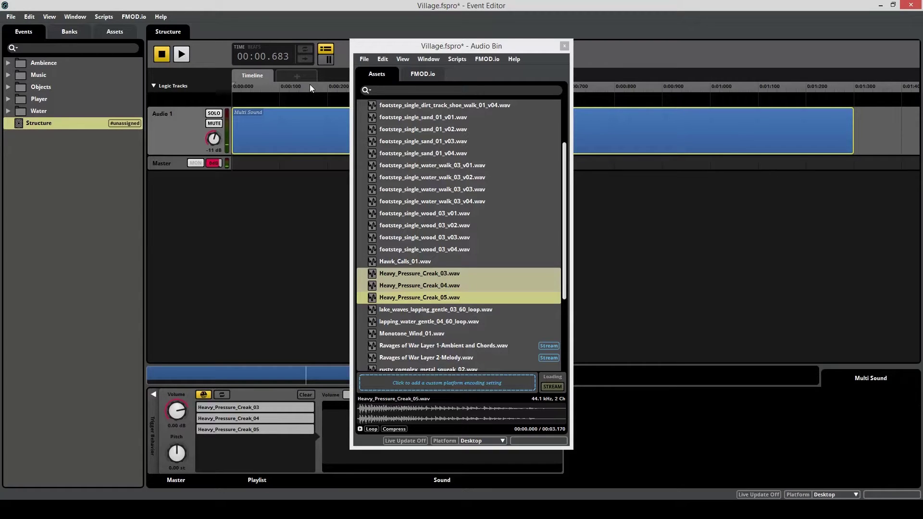
Close the Audio Bin window
scroll(394, 252, "down", 3)
left_click(394, 237)
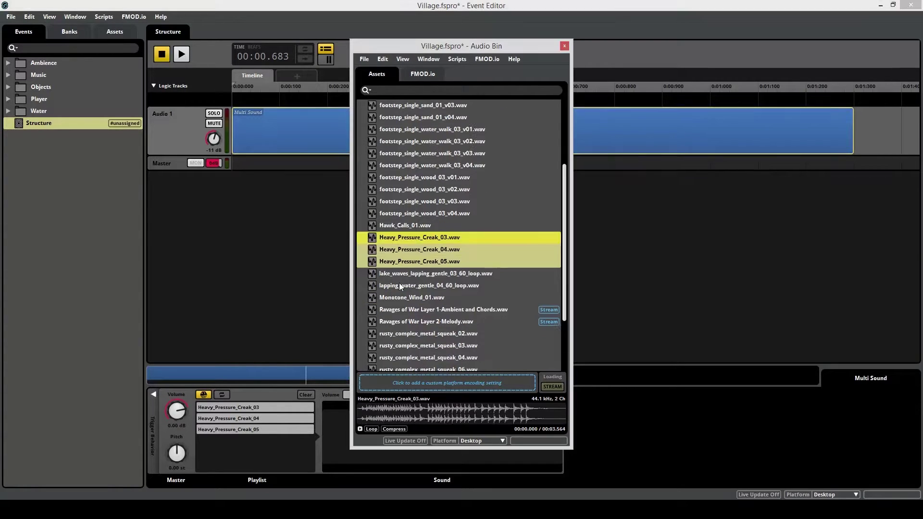
left_click(562, 46)
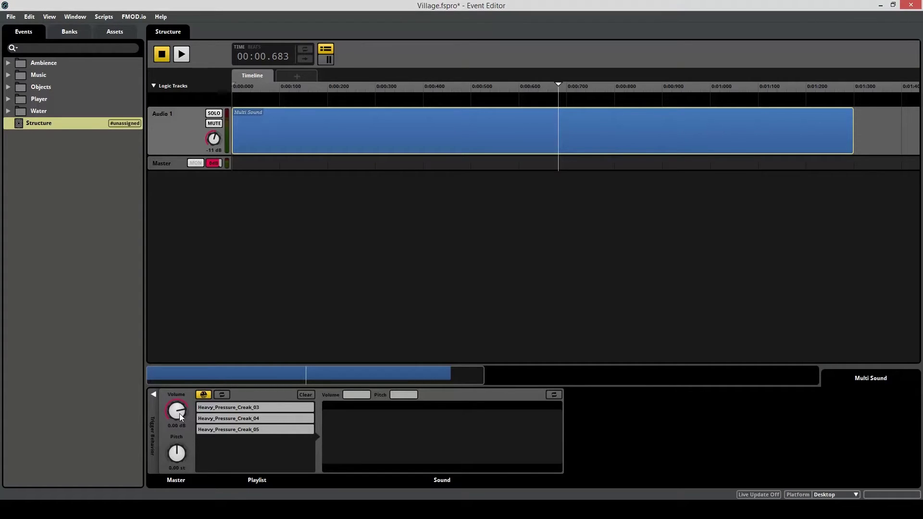
Set the Multi Sound to -4 dB, reset pitch to 0 st, and add 22.8 st Random pitch
left_click_drag(178, 413, 183, 435)
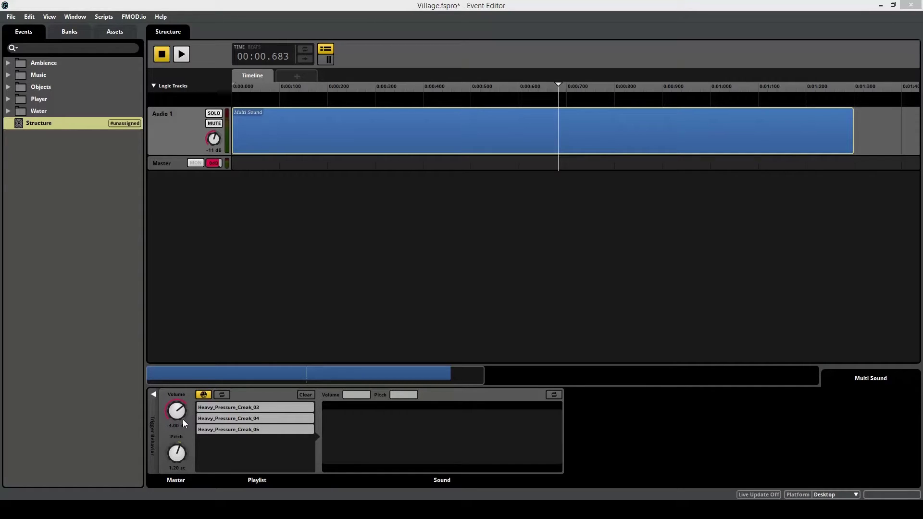
left_click_drag(176, 453, 183, 453)
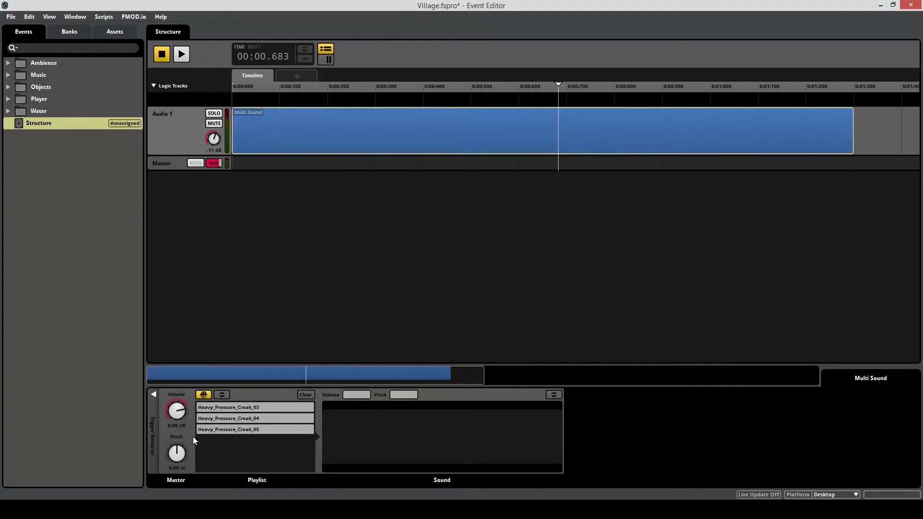
right_click(175, 453)
mouse_move(209, 470)
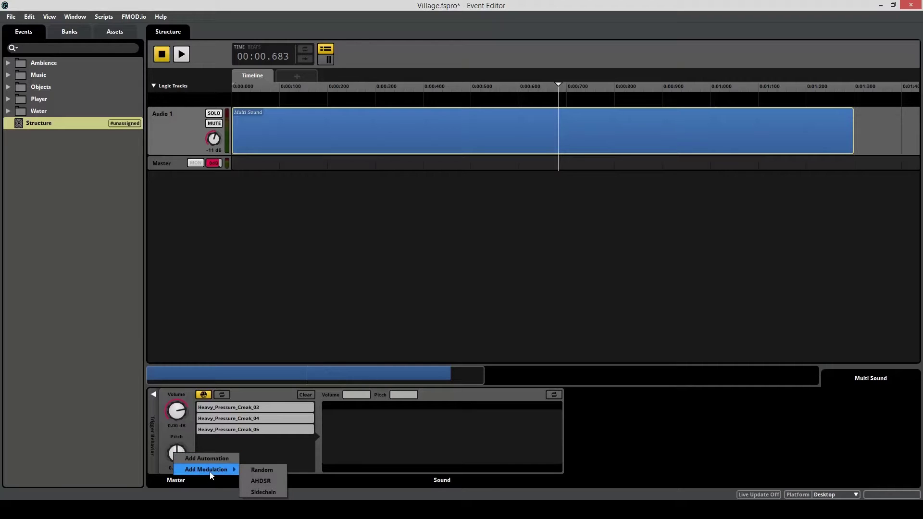
left_click(267, 470)
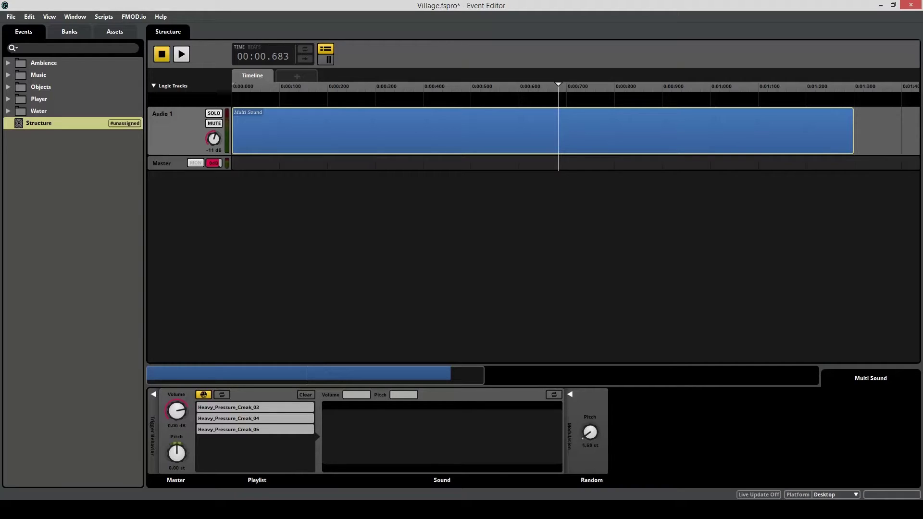
left_click_drag(583, 438, 594, 435)
Preview the event to hear the randomised pitch
key("space")
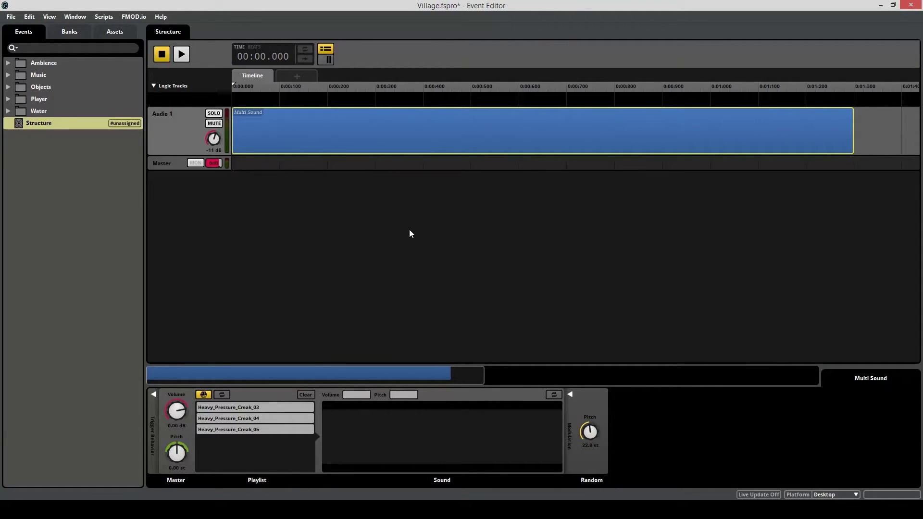
key("space")
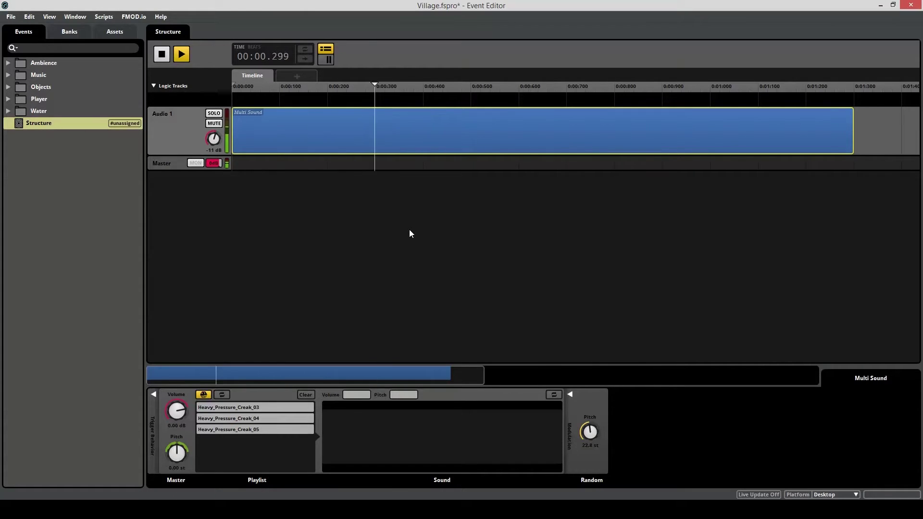
key("space")
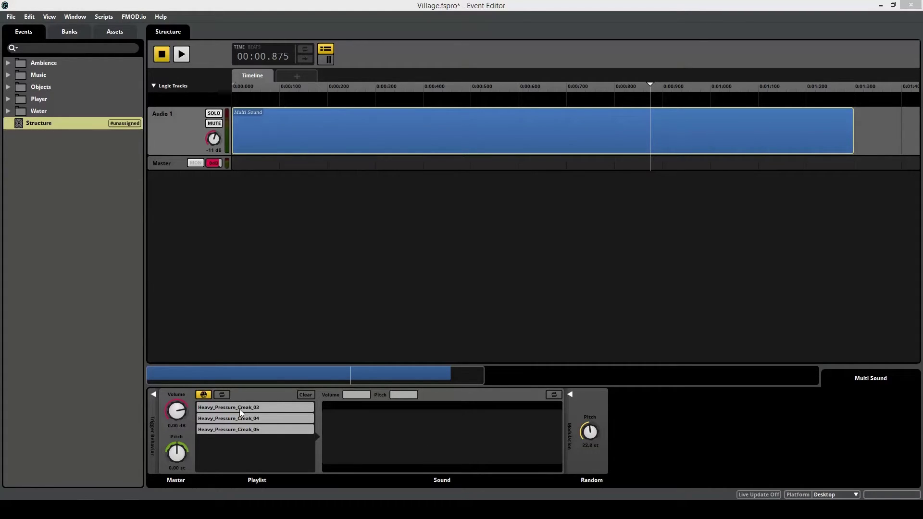
Add Random modulation to the Multi Sound's volume, settling the range at 18.4 dB
right_click(174, 413)
mouse_move(212, 426)
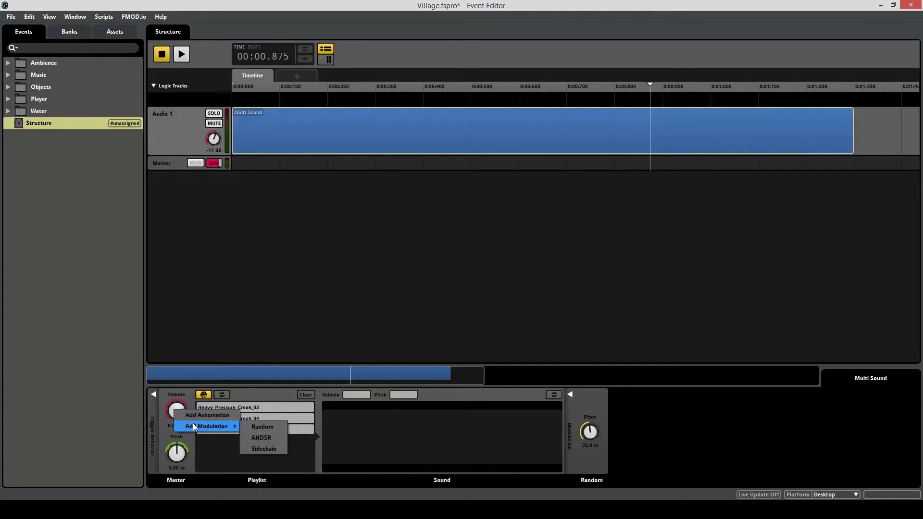
left_click(257, 426)
mouse_move(590, 452)
left_mouse_down()
mouse_move(590, 440)
mouse_move(581, 467)
left_mouse_up()
key("ctrl+z")
key("ctrl+z")
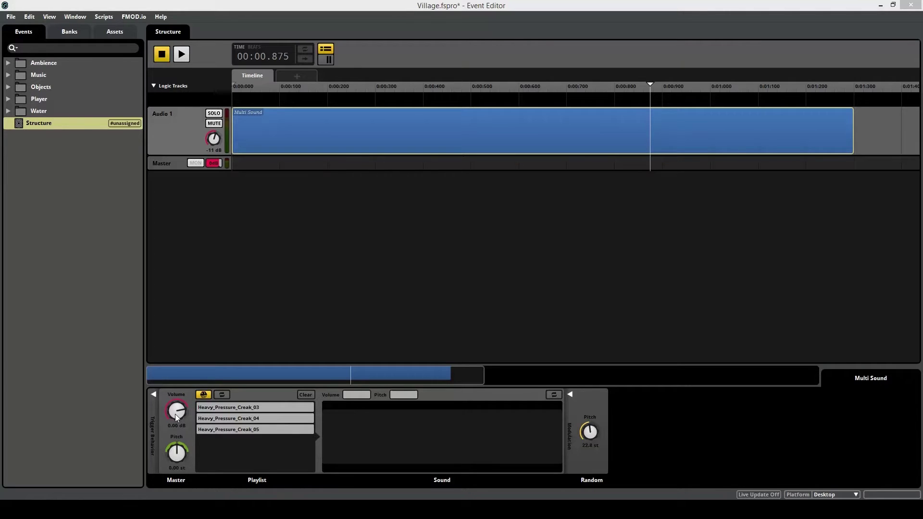
key("ctrl+y")
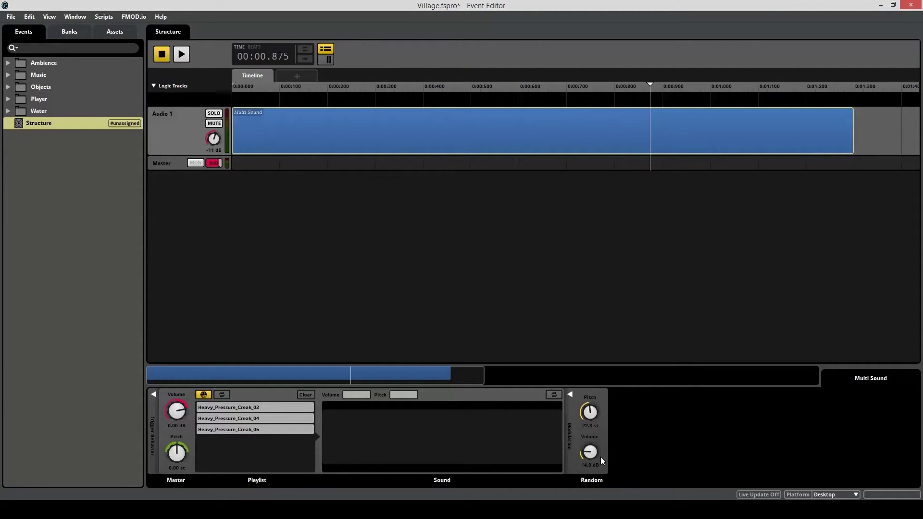
key("ctrl+y")
key("ctrl+z")
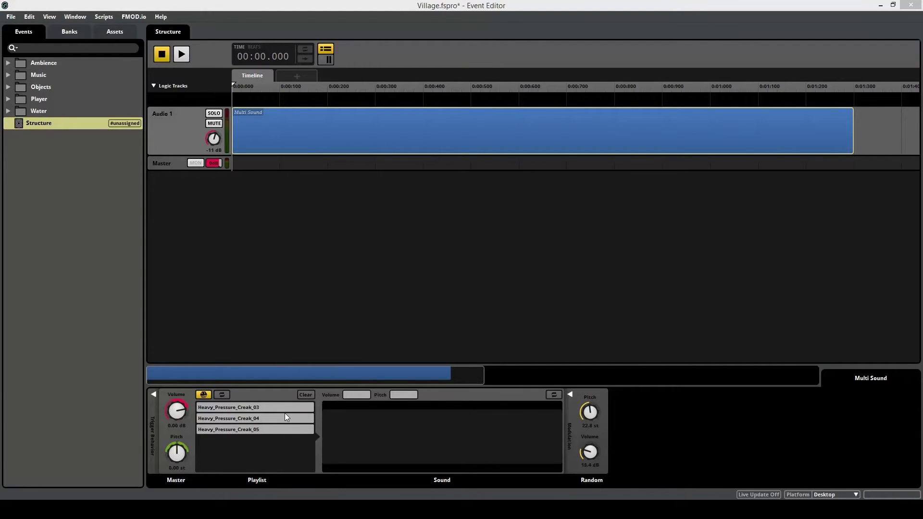
Set the loop region to the Multi Sound and loop-preview the randomised sound
right_click(335, 125)
left_click(364, 150)
key("space")
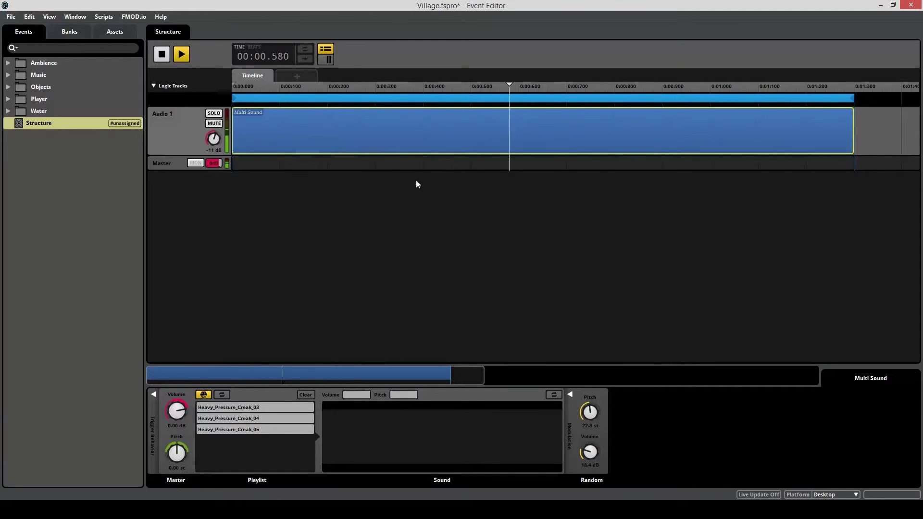
key("space")
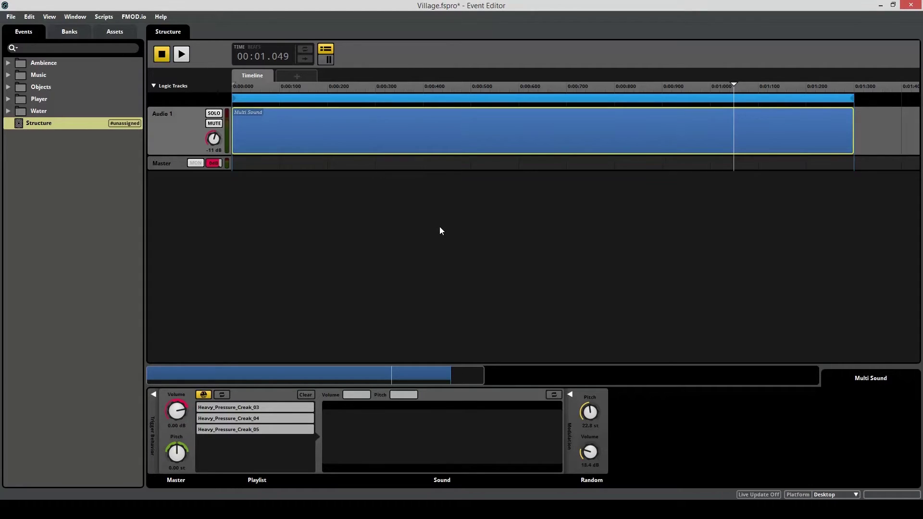
Add a second audio track, Audio 2, below Audio 1
right_click(167, 142)
left_click(178, 143)
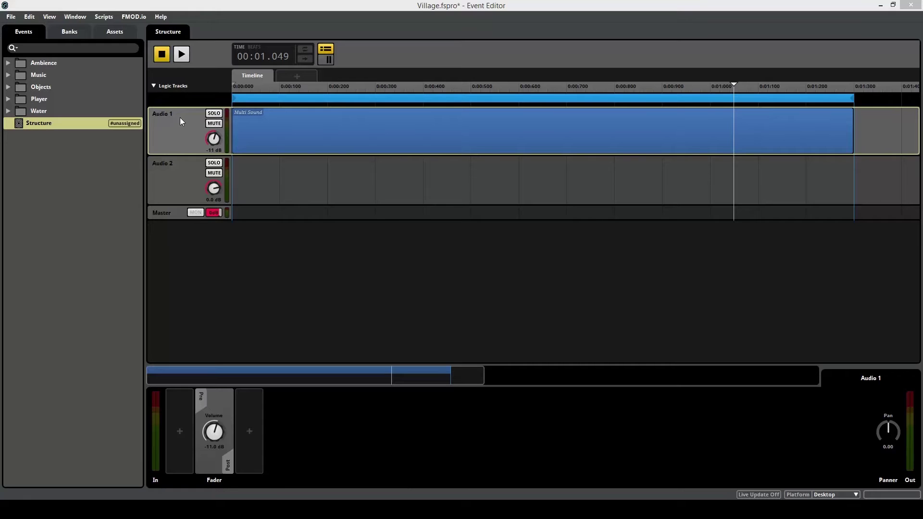
left_click(258, 125)
Audition the three Heavy_Pressure_Creak files and place Heavy_Pressure_Creak_03 on Audio 2
key("ctrl+6")
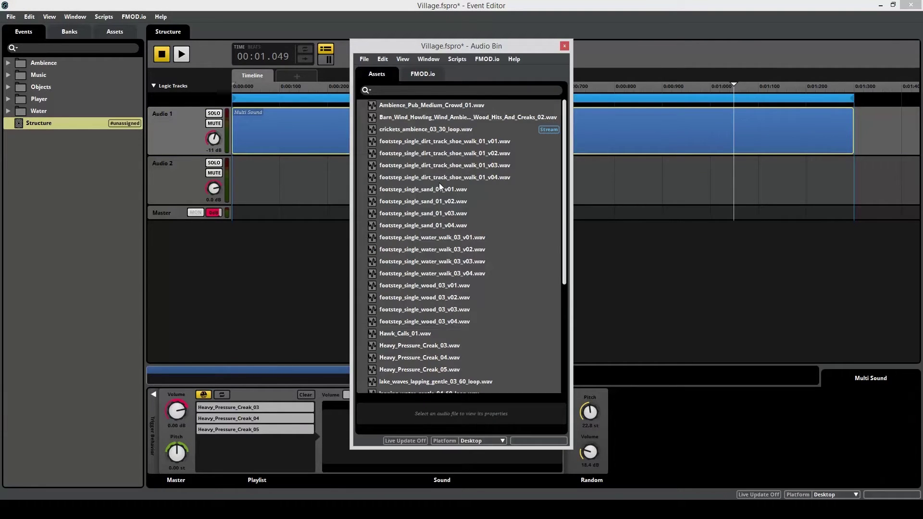
scroll(538, 208, "down", 1)
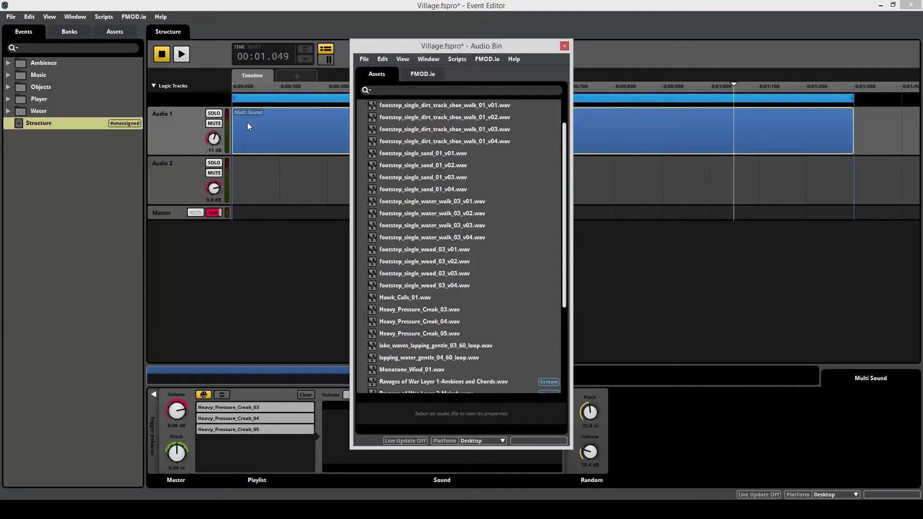
left_click(470, 311)
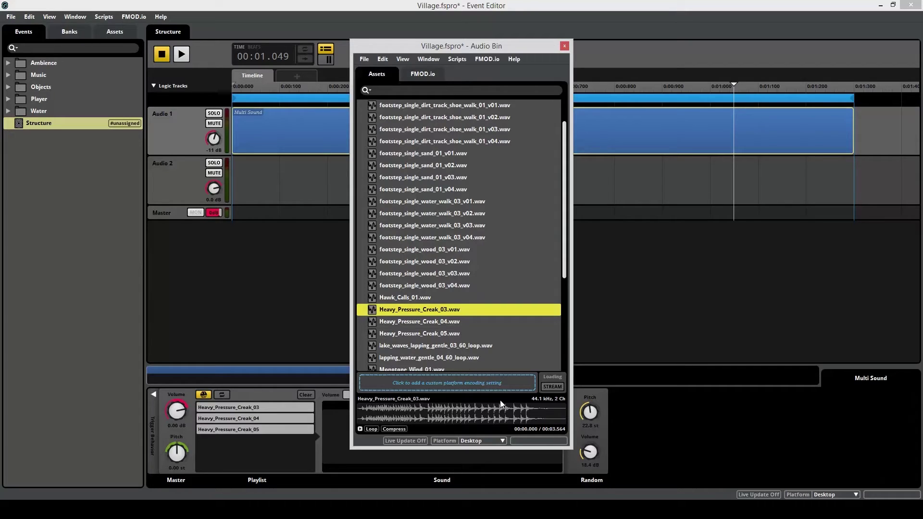
left_click(467, 325)
left_click(463, 332)
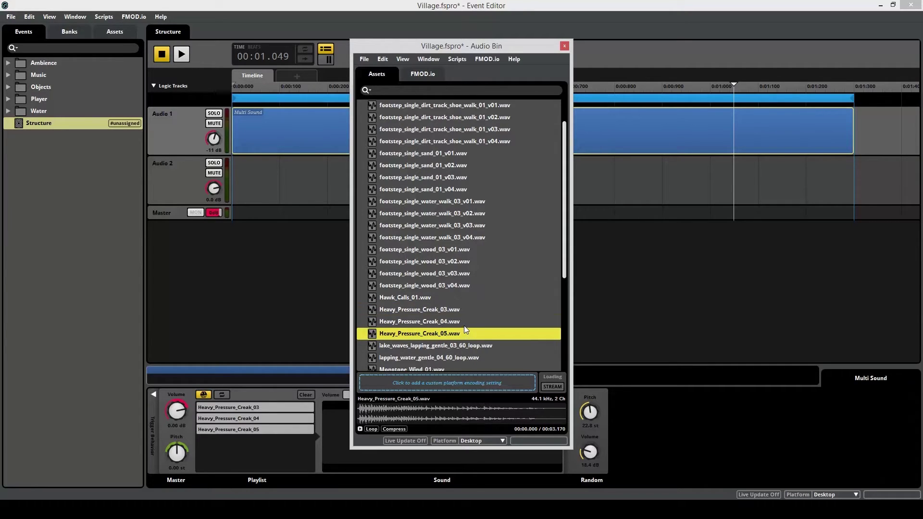
left_click(459, 310)
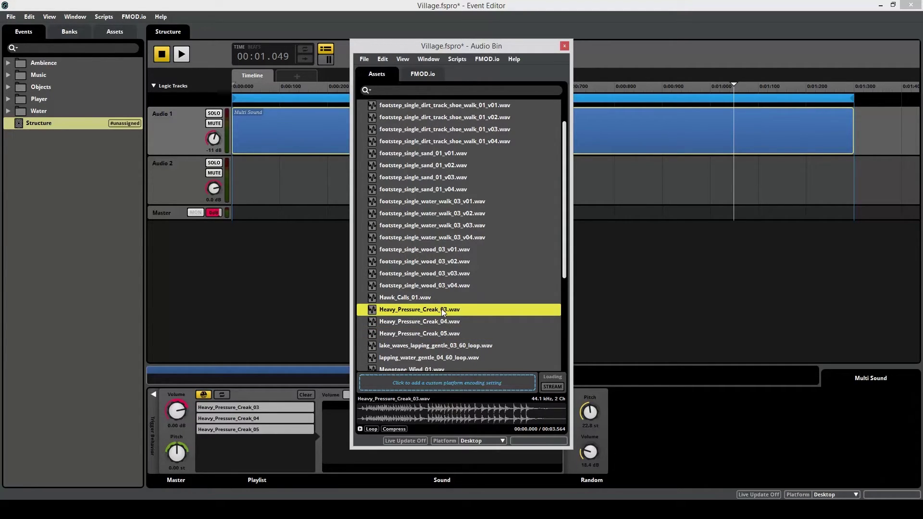
left_click_drag(442, 310, 250, 176)
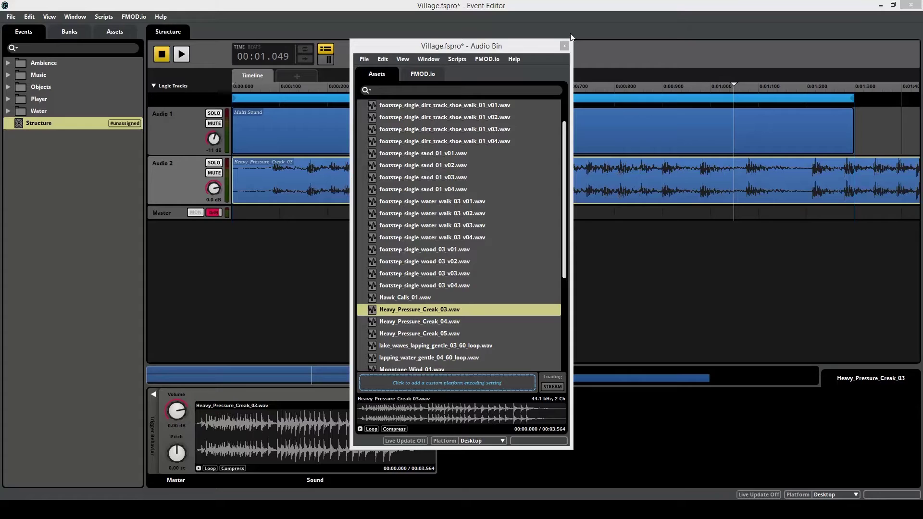
left_click(565, 46)
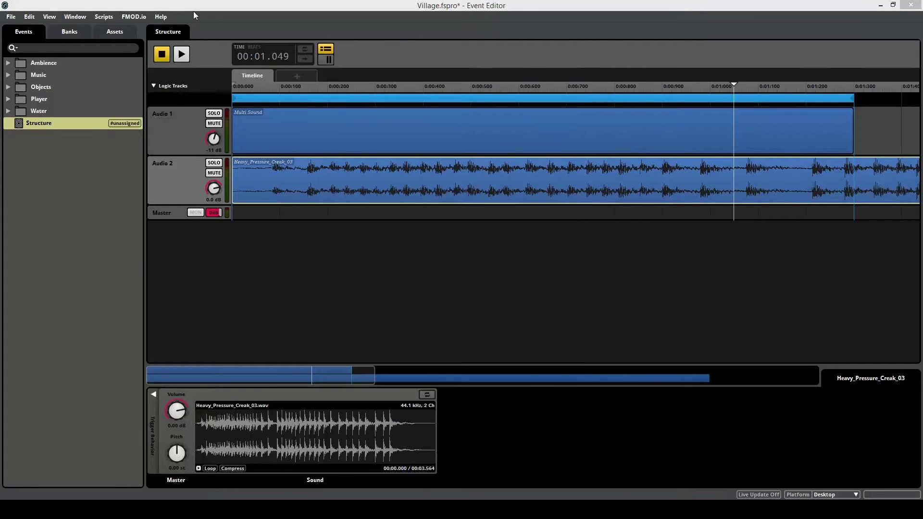
Zoom the timeline out and lengthen the Audio 1 Multi Sound to about 3.5 s
left_click(48, 18)
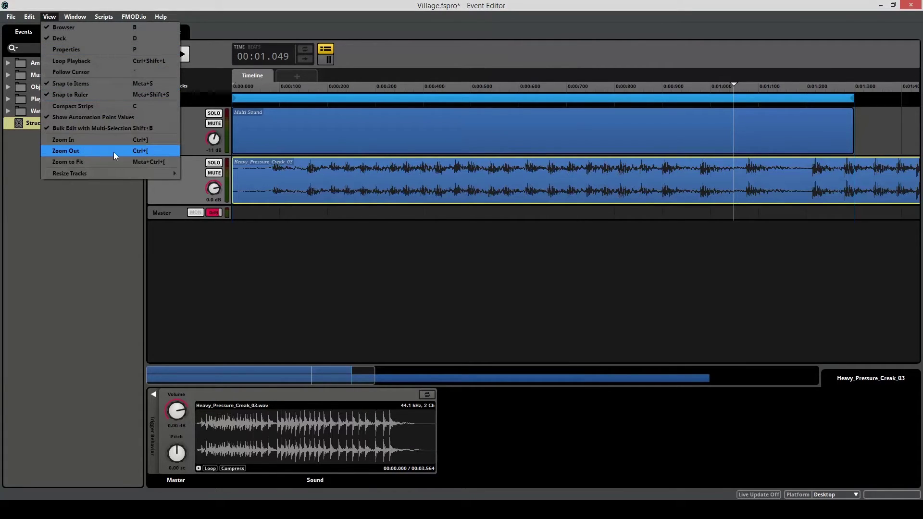
left_click(154, 152)
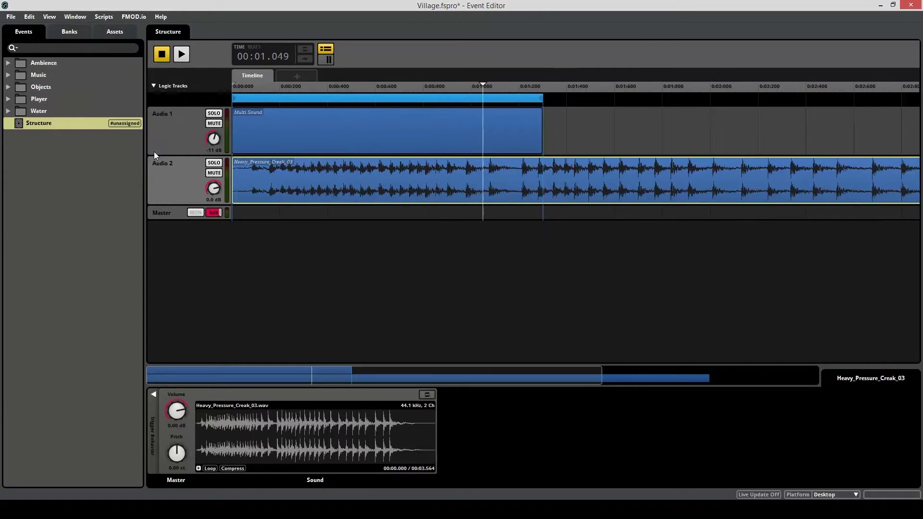
scroll(284, 84, "down", 1, "ctrl")
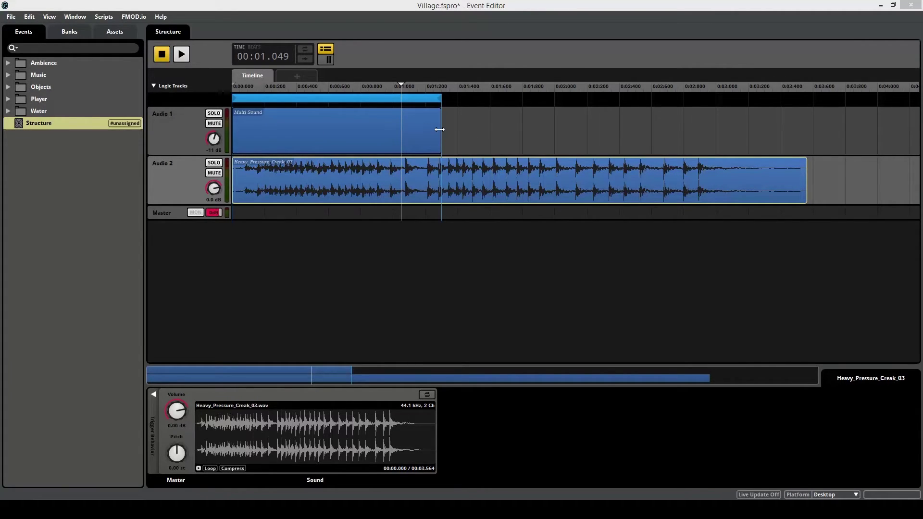
left_click_drag(439, 129, 806, 121)
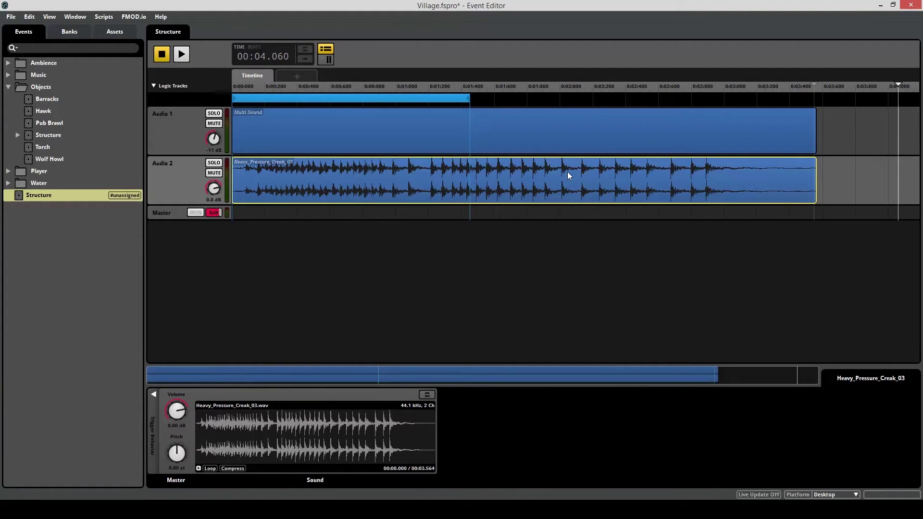
Delete the creak clip from Audio 2 and extend the loop region to about 3.6 s
key("Delete")
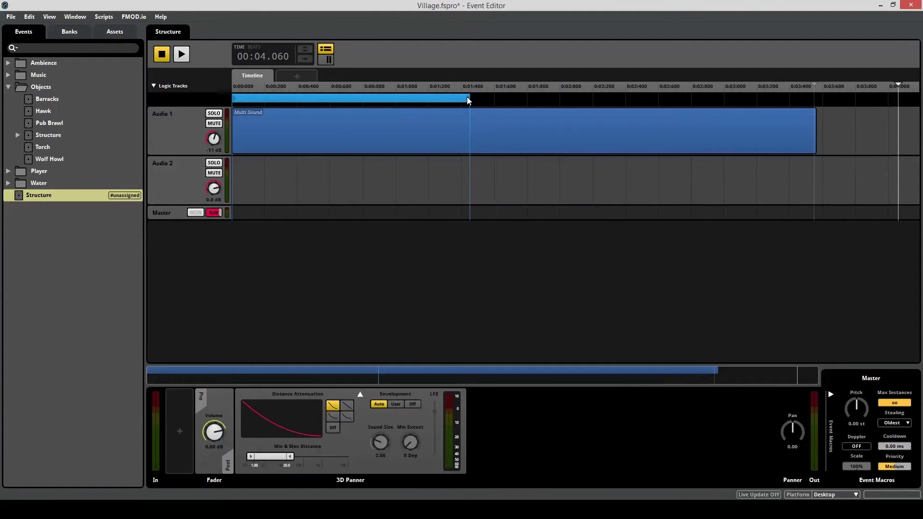
left_click(469, 98)
left_click_drag(469, 98, 824, 97)
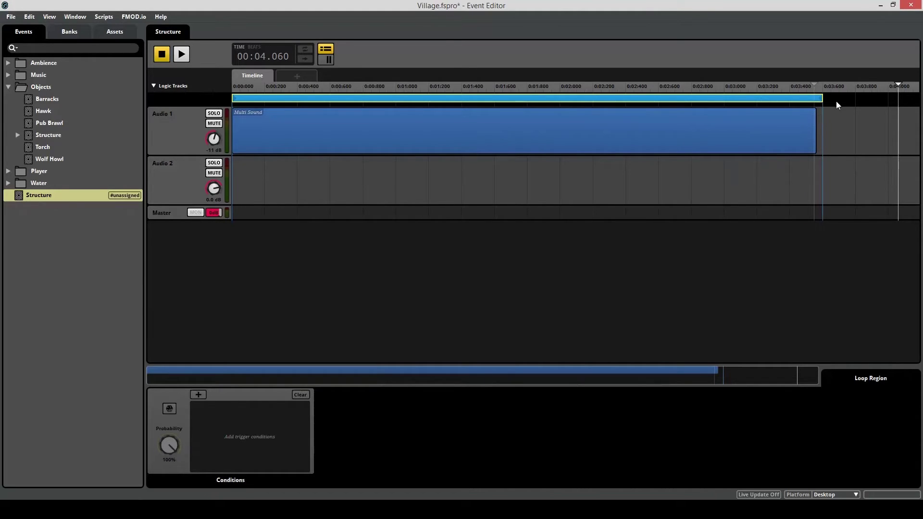
left_click(540, 231)
key("space")
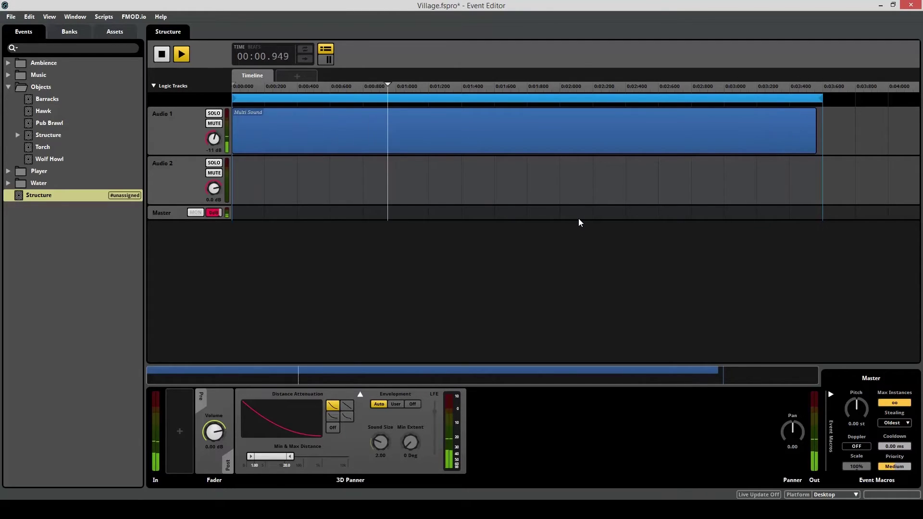
key("space")
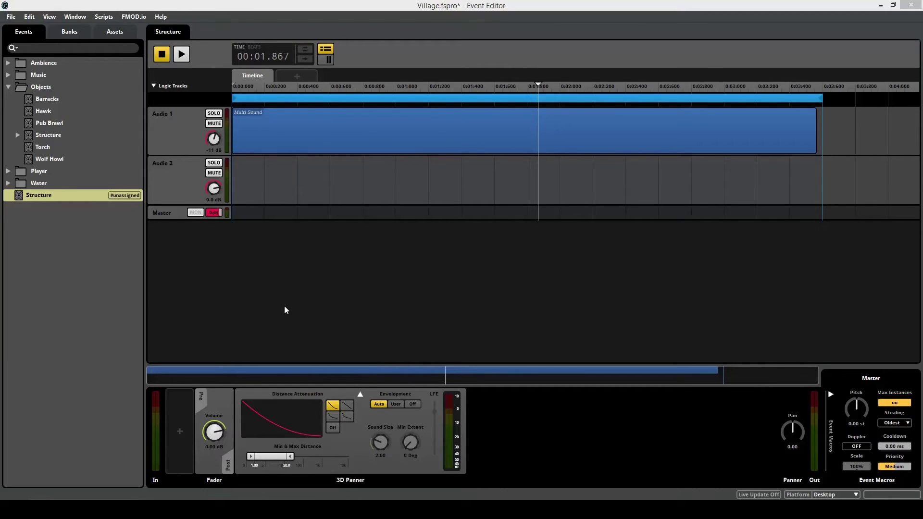
Add a Multi Sound to the empty Audio 2 lane and lengthen it
right_click(250, 171)
left_click(268, 183)
left_click(241, 192)
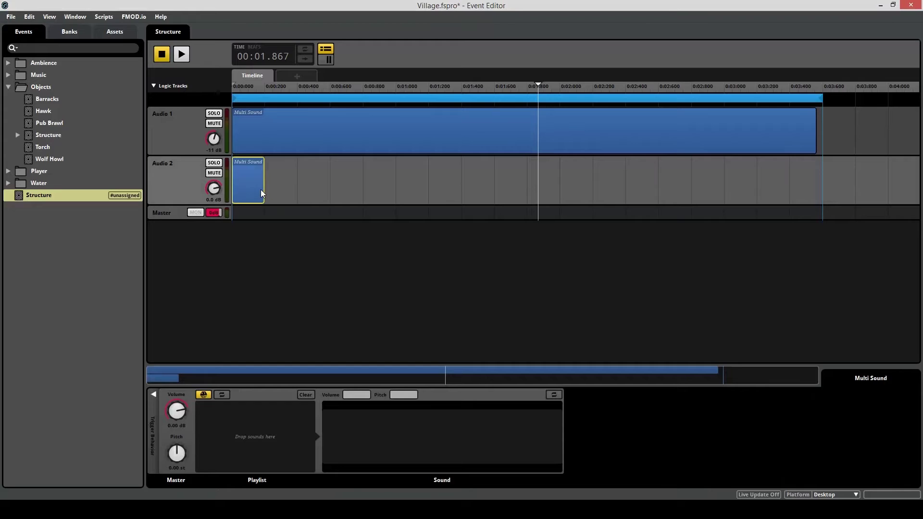
left_click_drag(263, 188, 373, 195)
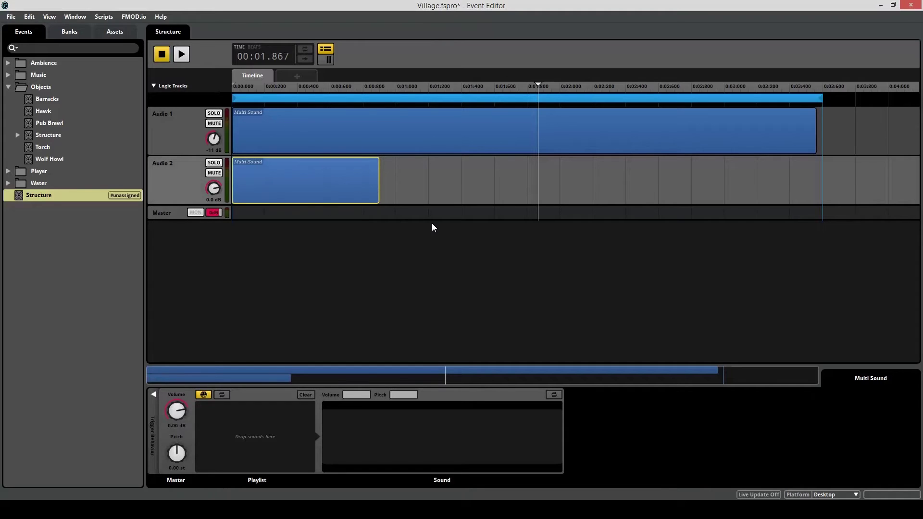
Load the five rusty_complex_metal_squeak files into its playlist and stretch it to about 2.3 s
key("ctrl+4")
scroll(426, 168, "down", 5)
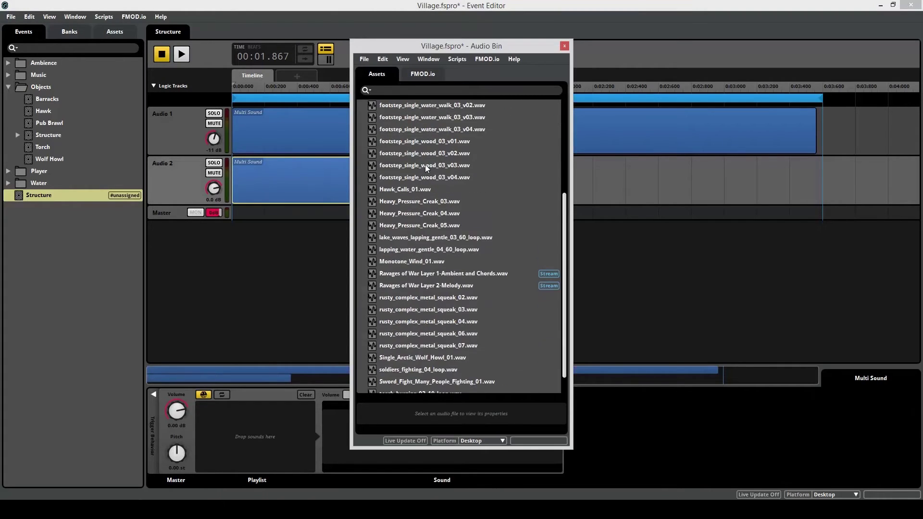
scroll(427, 168, "down", 1)
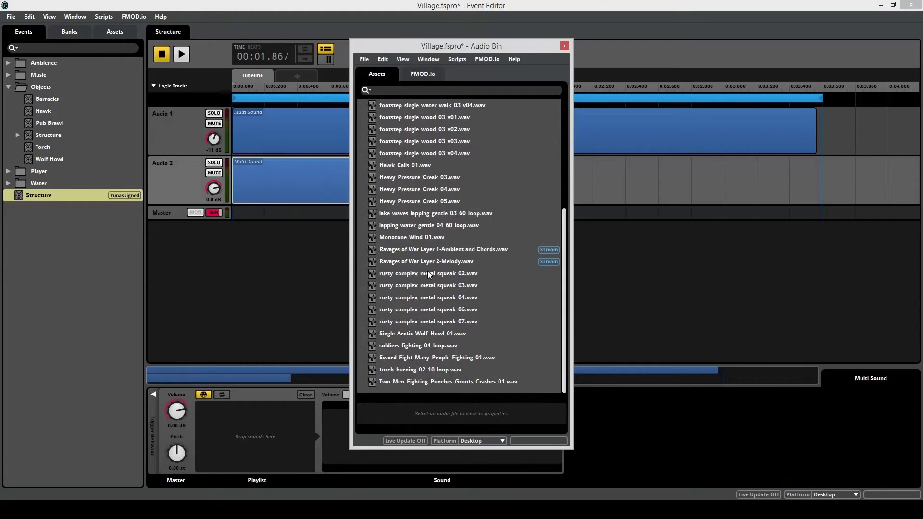
left_click(428, 274)
key("shift+Down")
key("shift+Down")
key("shift+Down")
key("shift+Down")
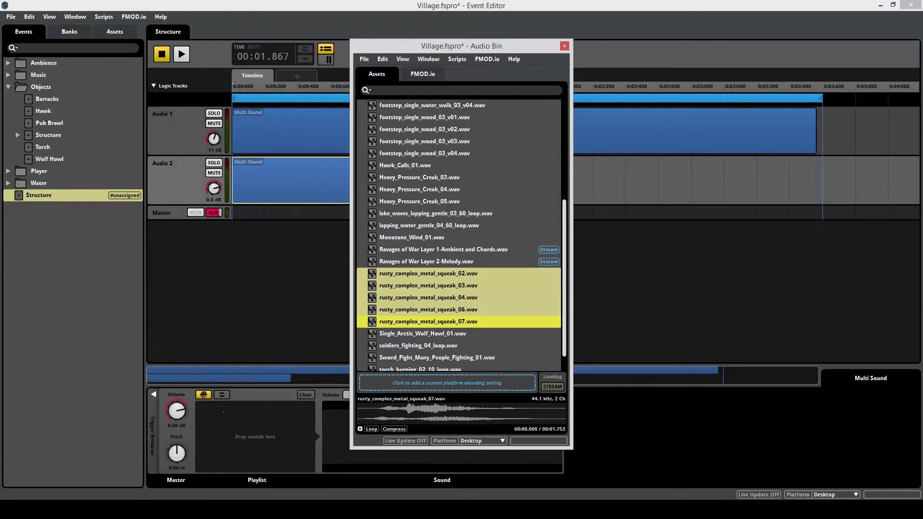
left_click_drag(284, 421, 284, 420)
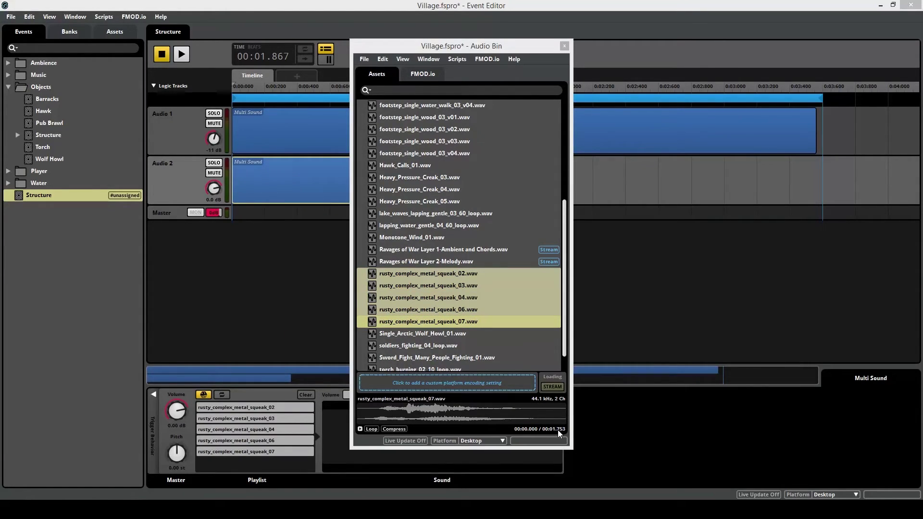
left_click(564, 46)
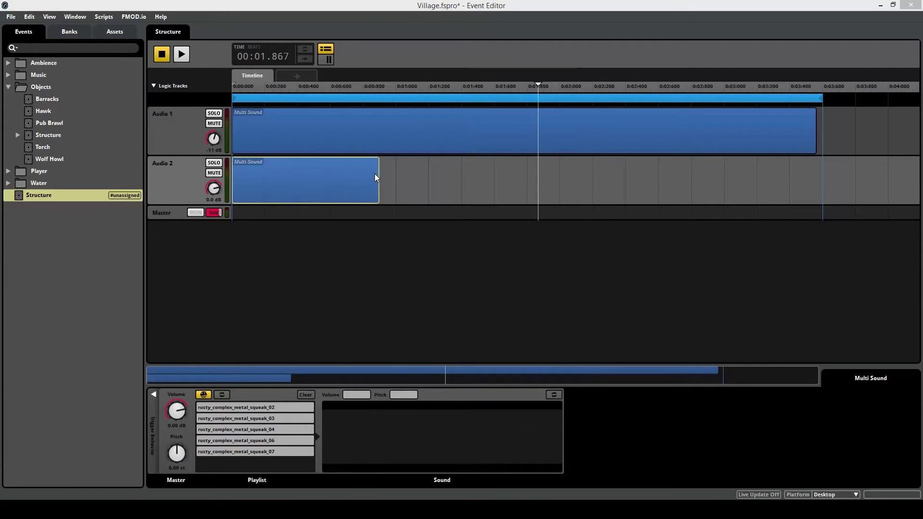
left_click_drag(379, 177, 617, 183)
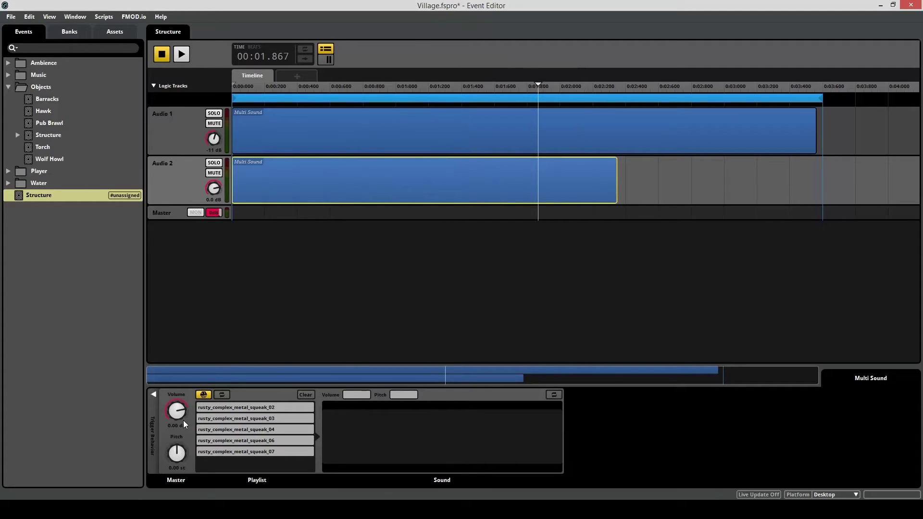
Turn Audio 2 down to -8.5 dB and play back the creak-and-squeak event
left_click(177, 453)
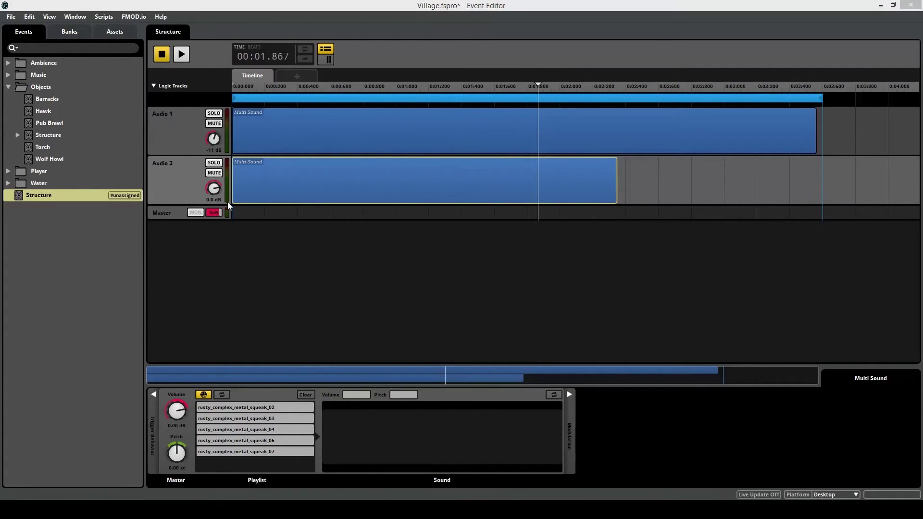
left_click_drag(213, 188, 214, 206)
key("space")
key("space")
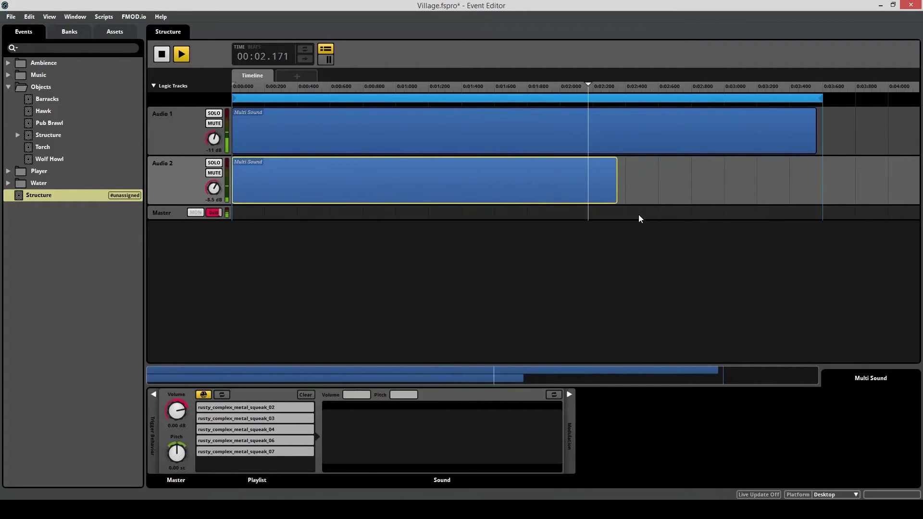
key("space")
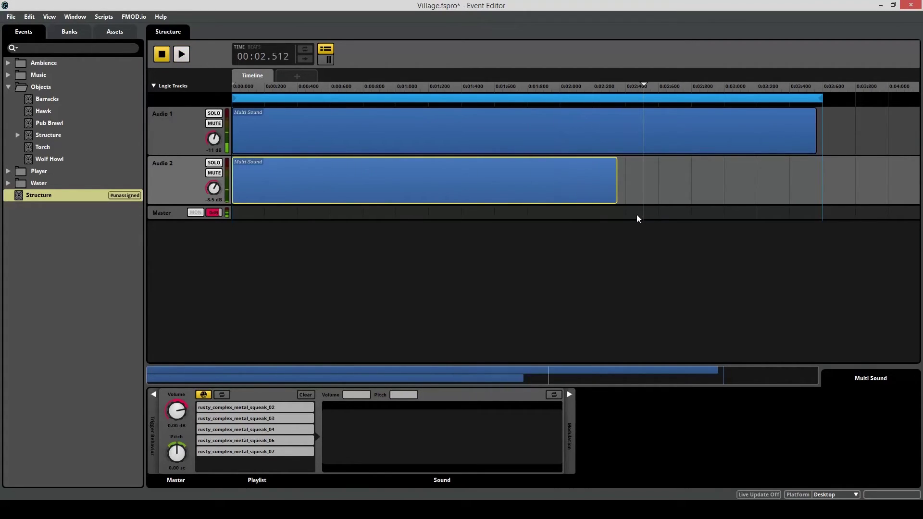
Rename track Audio 1 to 'Wood Creak' and track Audio 2 to 'Metal Squeak'
left_click(625, 240)
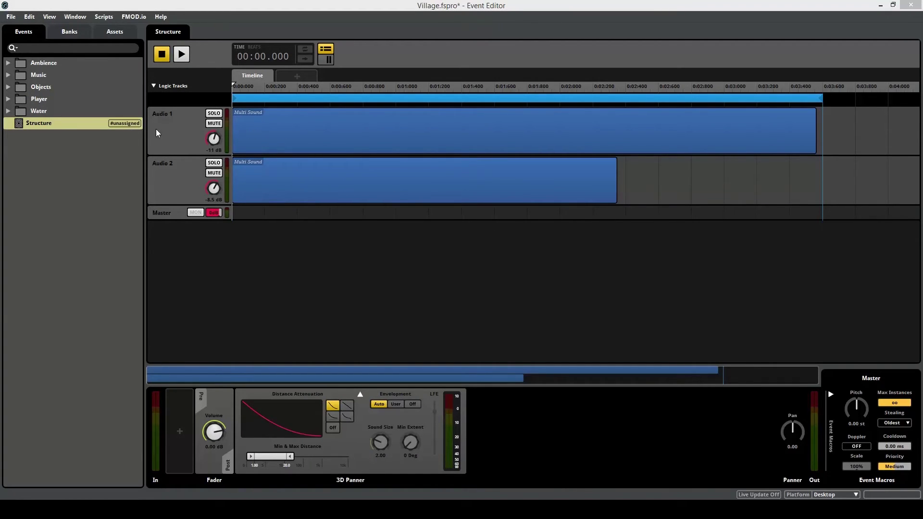
double_click(177, 116)
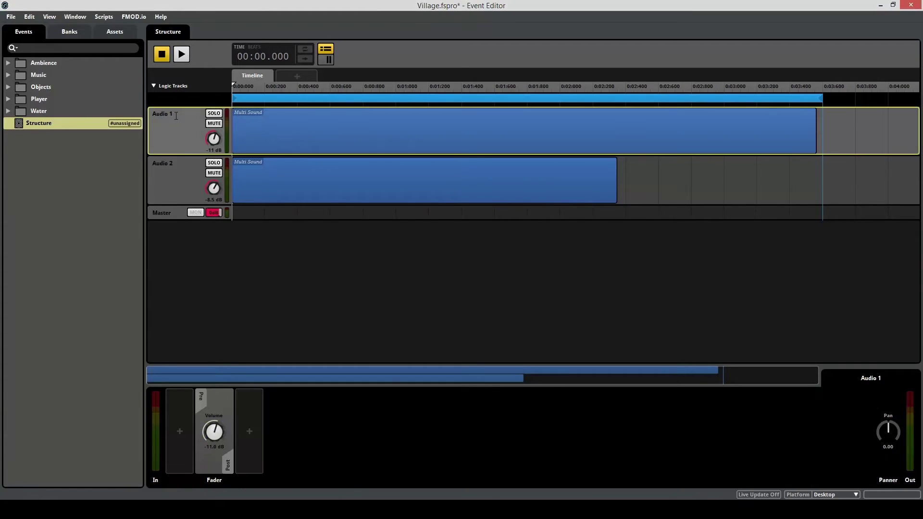
type("Wood ")
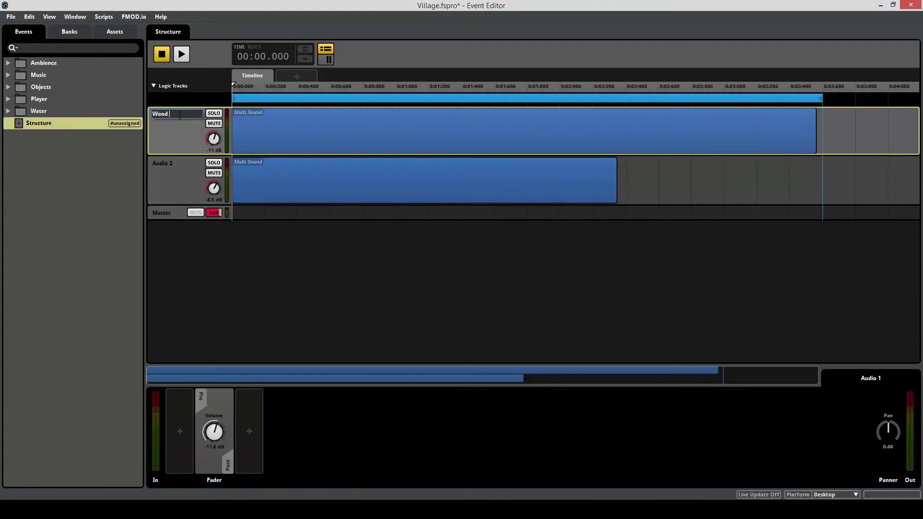
type("Creak")
key("Return")
double_click(188, 164)
type("Met")
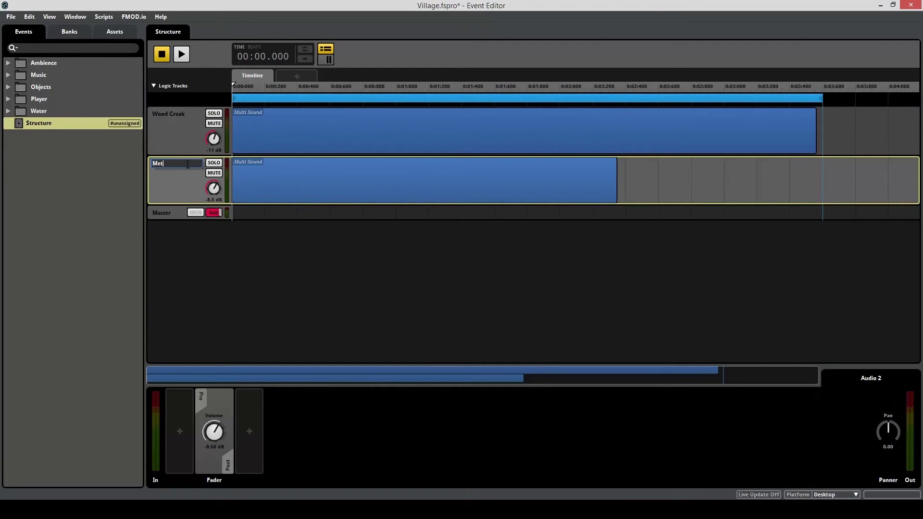
type("al Squeak")
key("Return")
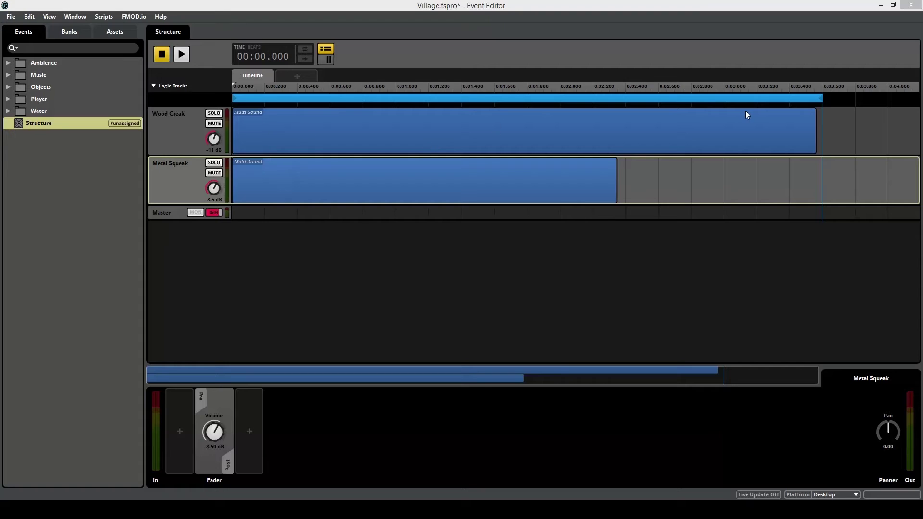
Select the Metal Squeak multi sound to show its rusty_complex_metal_squeak playlist, then play the event
left_click(544, 188)
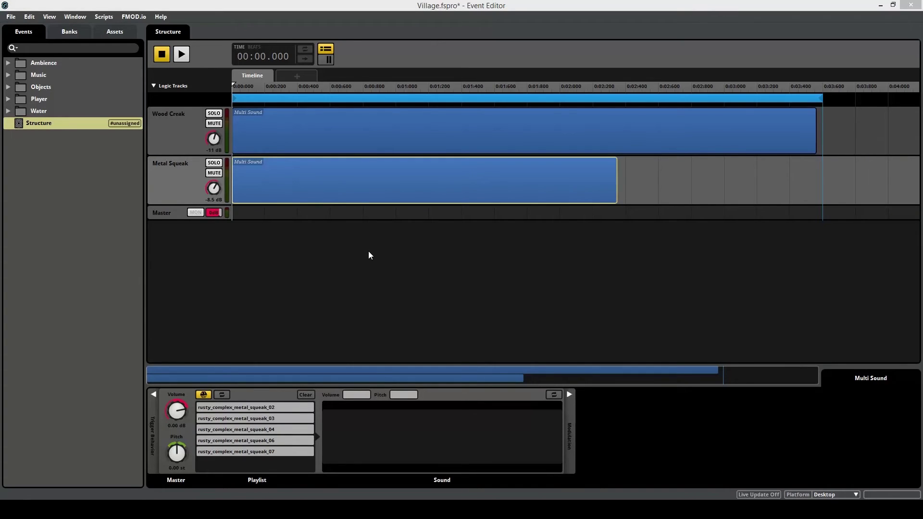
left_click(341, 187)
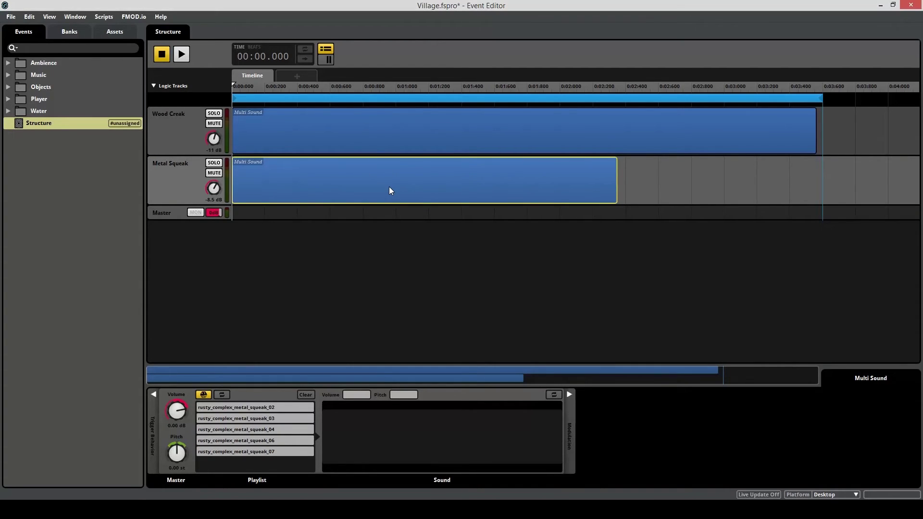
key("space")
key("space")
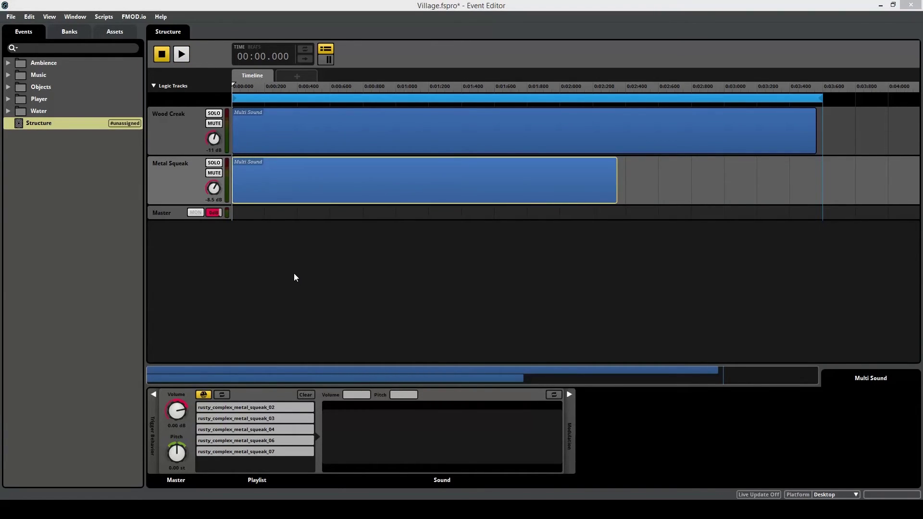
Give the Metal Squeak multi sound a time-based random delay interval of 0–380 ms
left_click(153, 395)
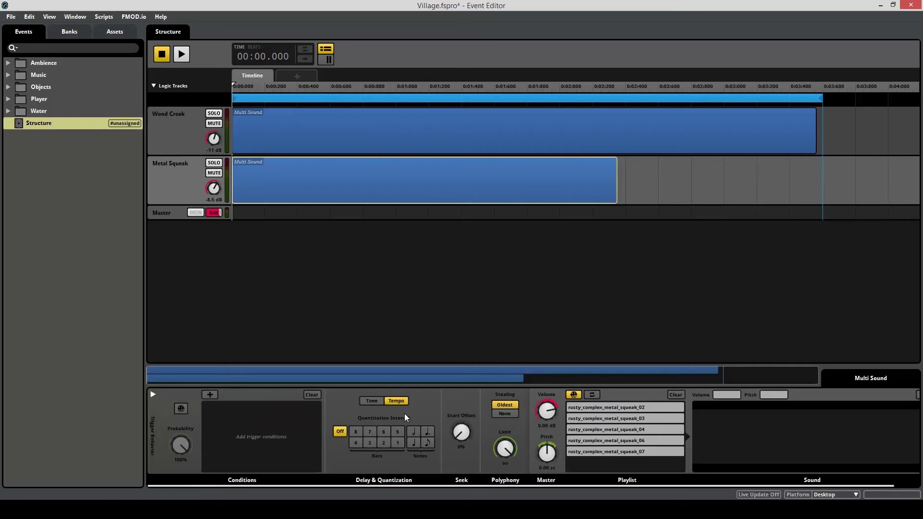
left_click(377, 402)
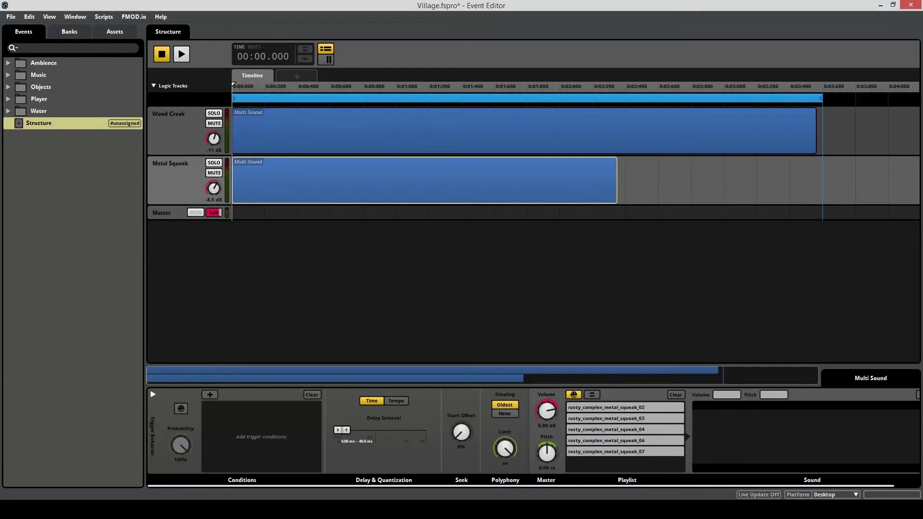
mouse_move(345, 429)
left_mouse_down()
mouse_move(369, 429)
mouse_move(339, 430)
mouse_move(365, 440)
mouse_move(355, 432)
left_mouse_up()
Give the Wood Creak multi sound a time-based random delay interval of 0–400 ms
left_click(298, 134)
left_click(153, 395)
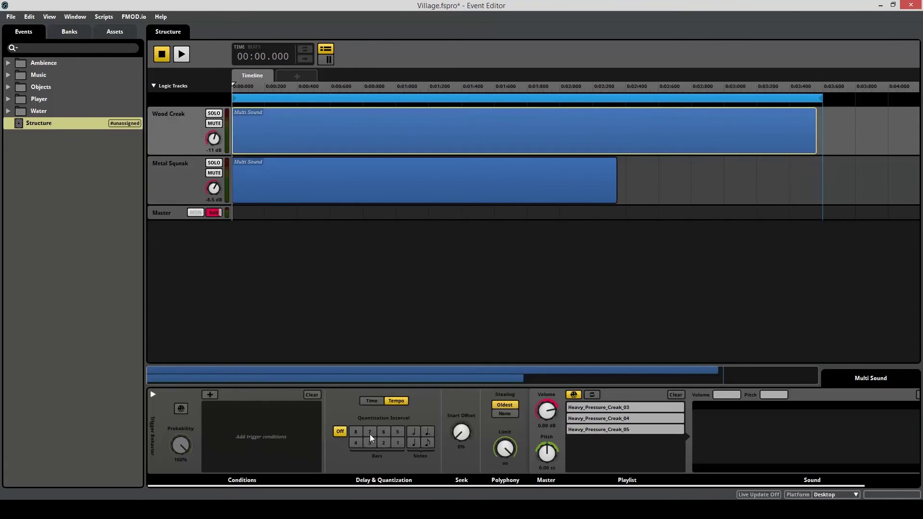
left_click(372, 402)
left_click_drag(348, 427, 359, 431)
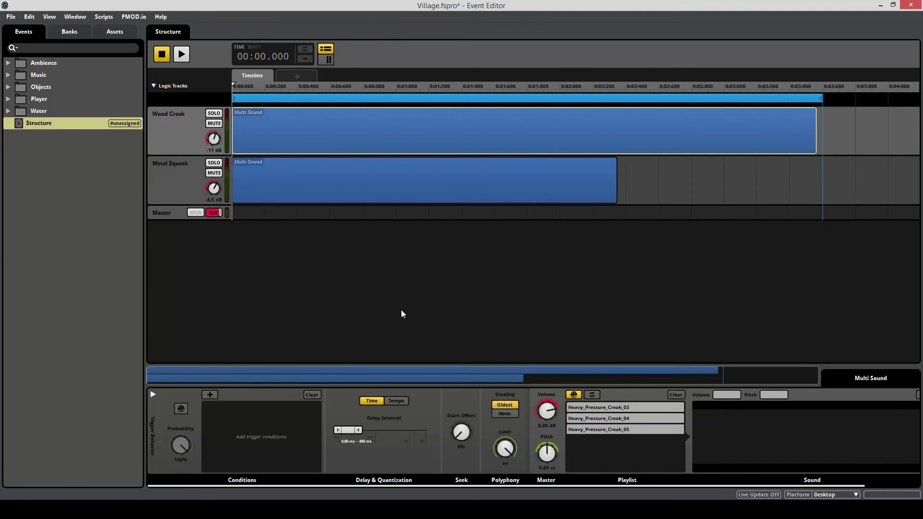
Preview the event several times to hear the new random delays
key("space")
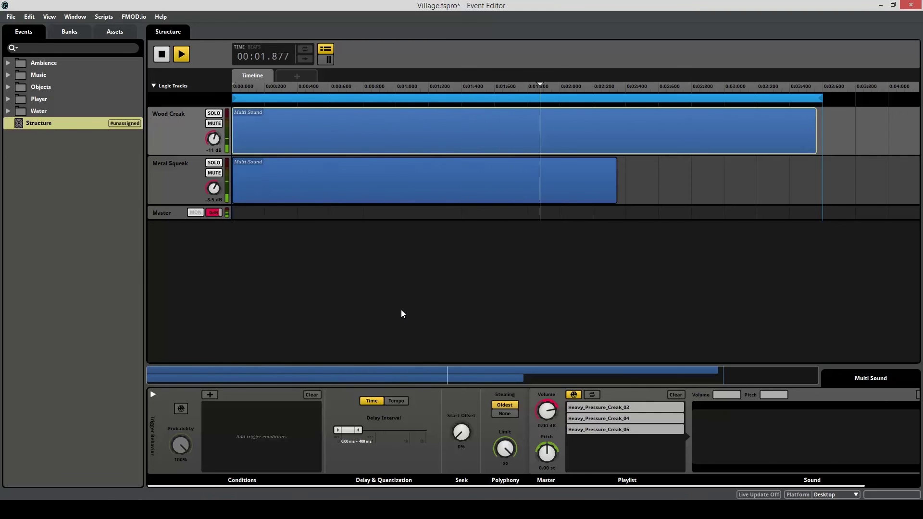
key("space")
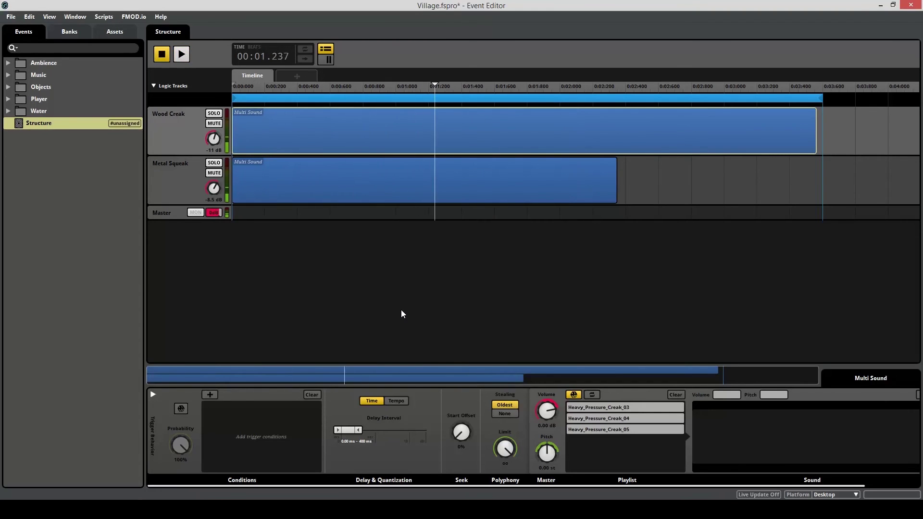
key("space")
key("space")
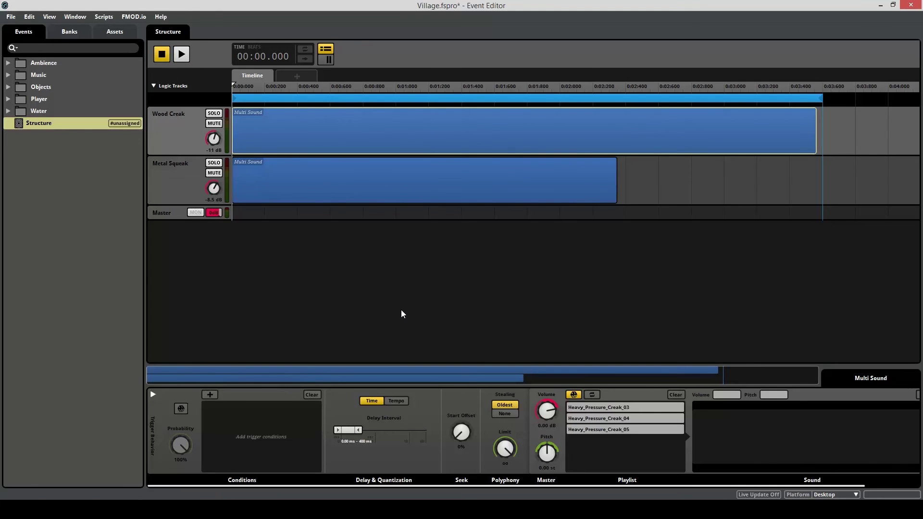
Assign the Structure event to the Master Bank
left_click(137, 158)
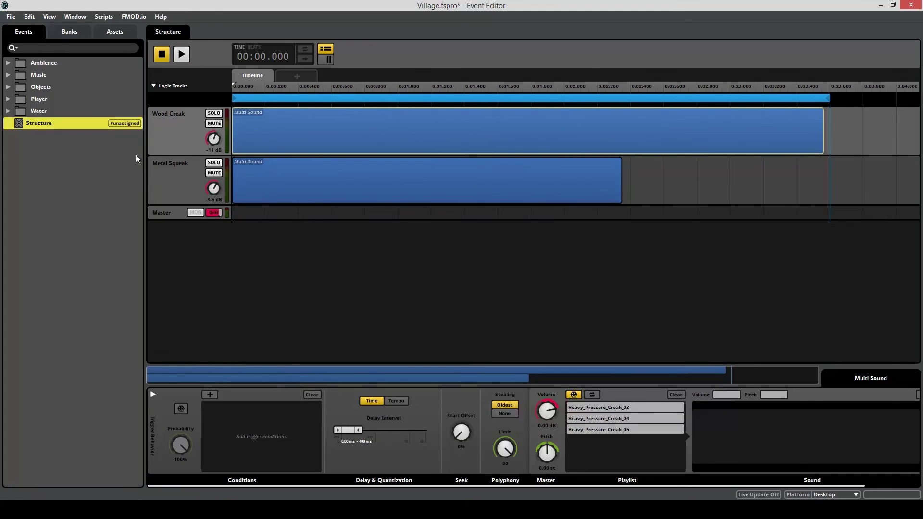
right_click(92, 124)
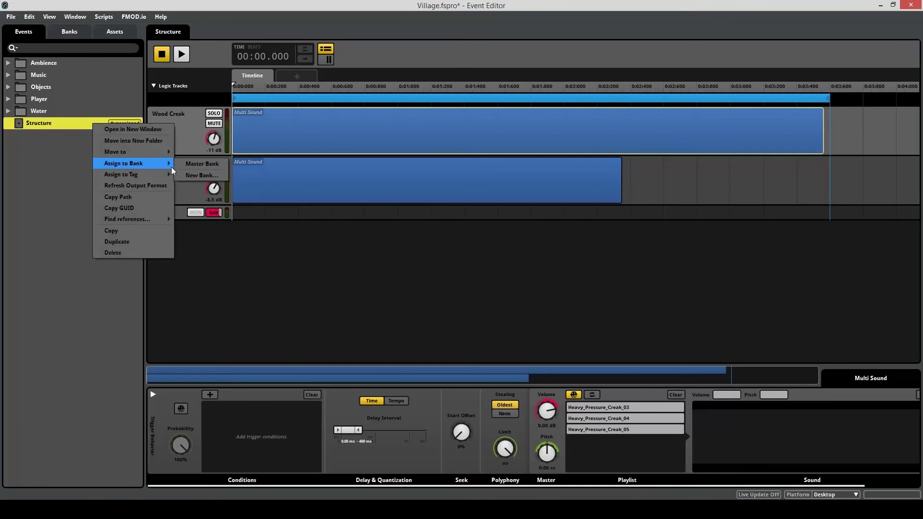
left_click(180, 163)
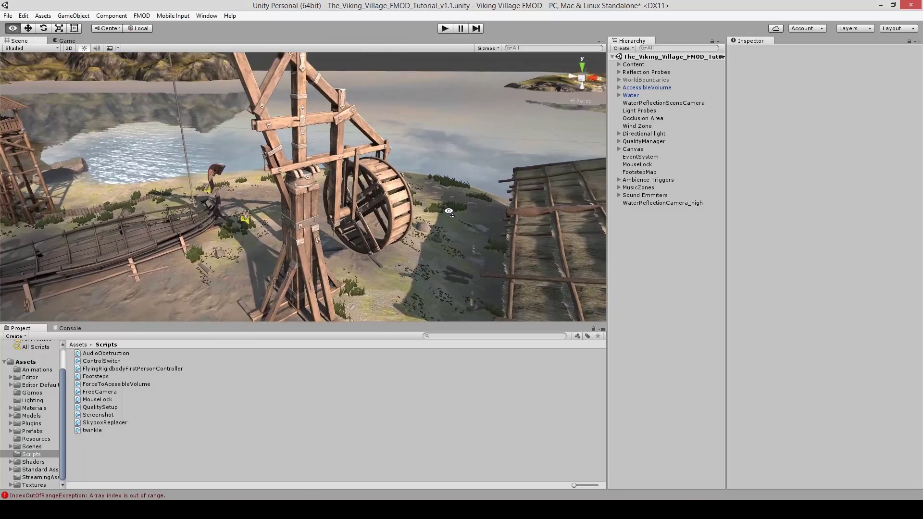
Select the build_crane_01_wheel object and add an FMOD Studio Event Emitter component to it
right_click_drag(409, 163, 426, 201)
left_click(388, 230)
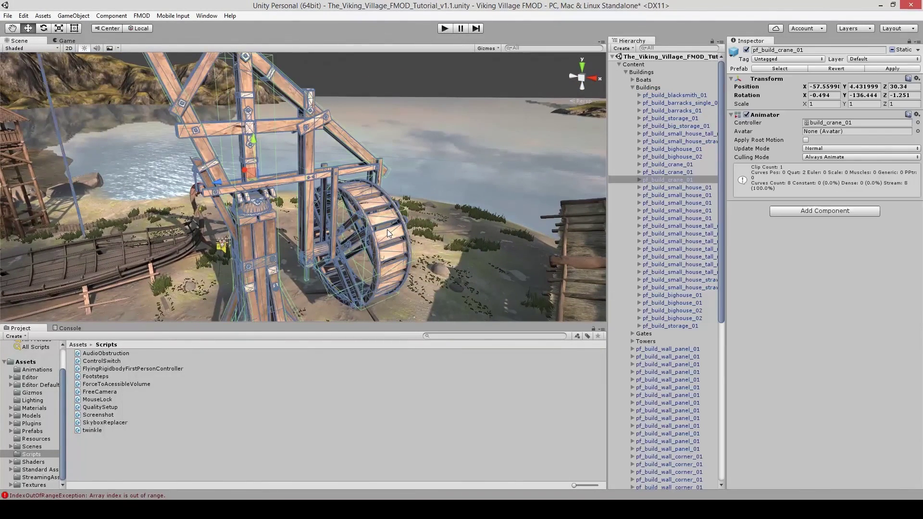
left_click(640, 180)
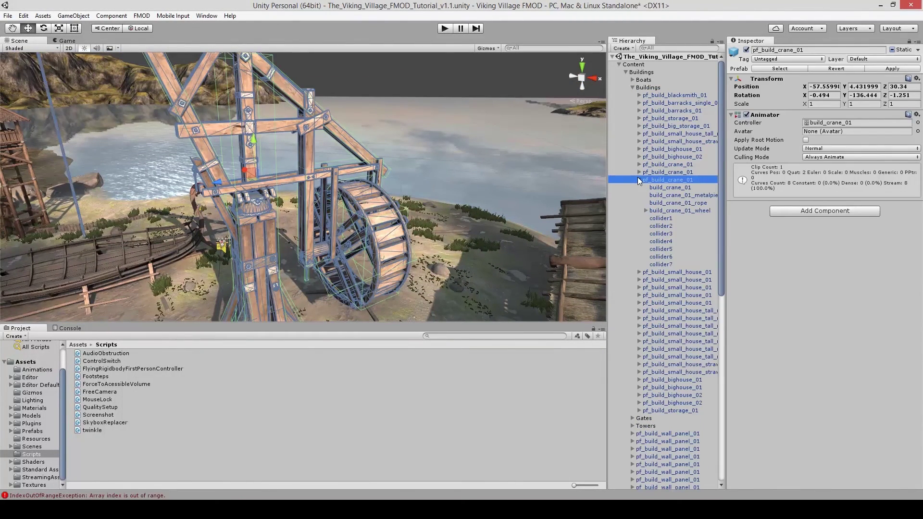
left_click(678, 211)
right_click_drag(422, 180, 613, 245)
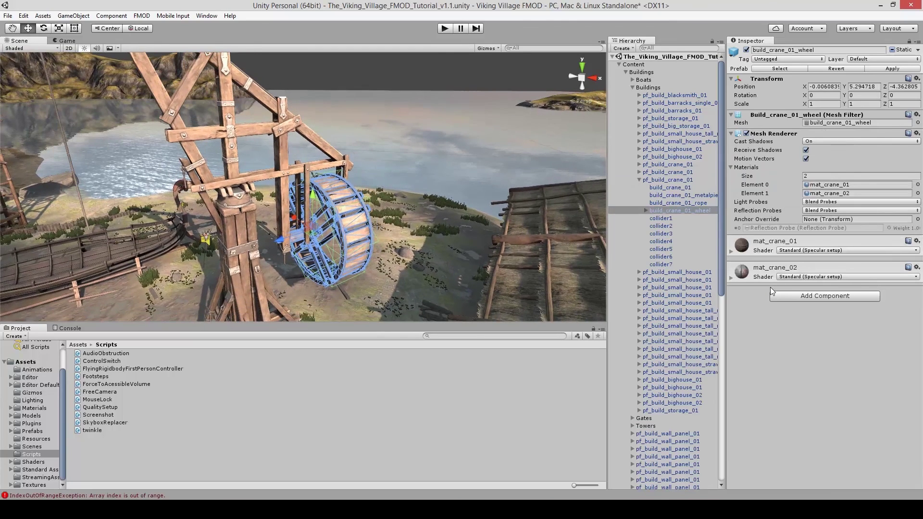
left_click(802, 298)
type("fmod")
key("Down")
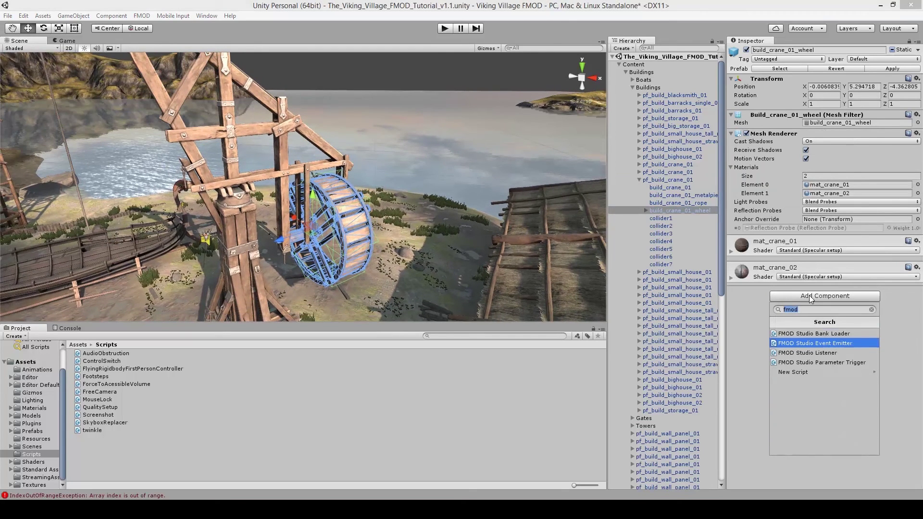
key("Return")
Set the emitter to play event:/Objects/Structure on Object Start
left_click_drag(487, 238, 490, 248, "alt")
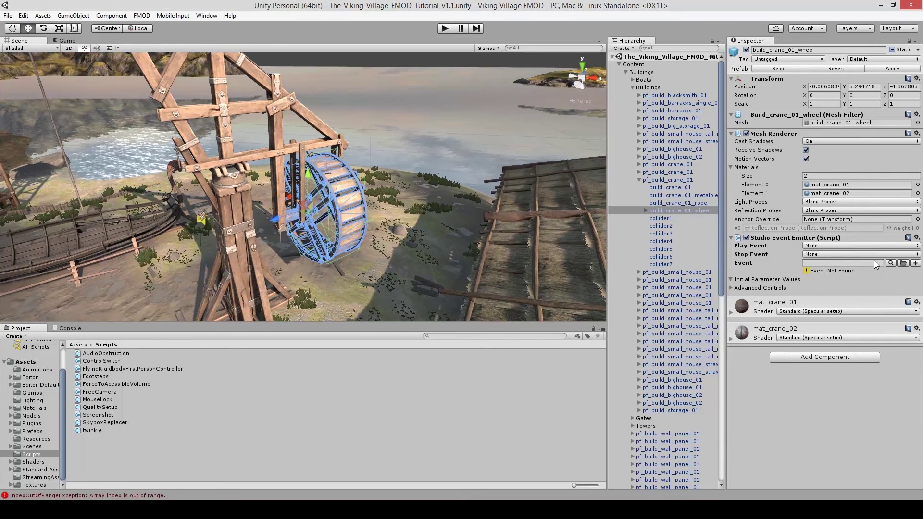
left_click(833, 246)
left_click(839, 270)
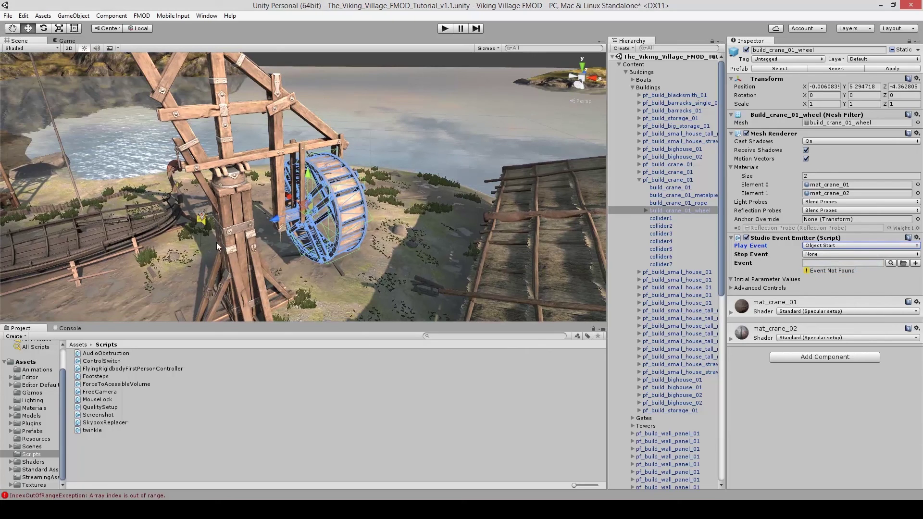
left_click(891, 264)
left_click(841, 316)
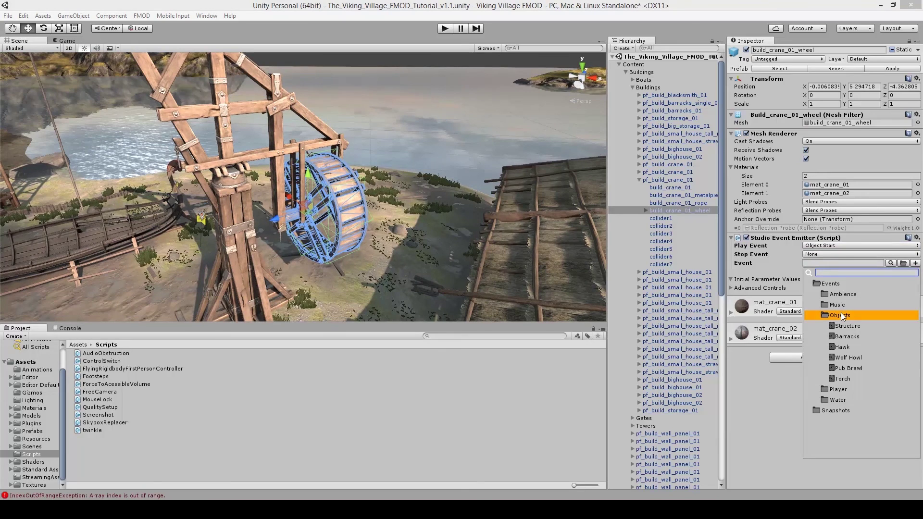
double_click(848, 328)
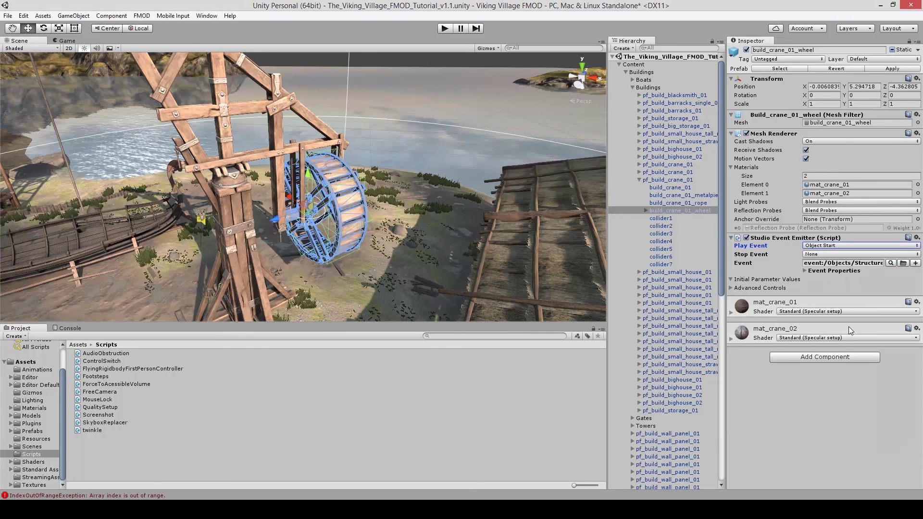